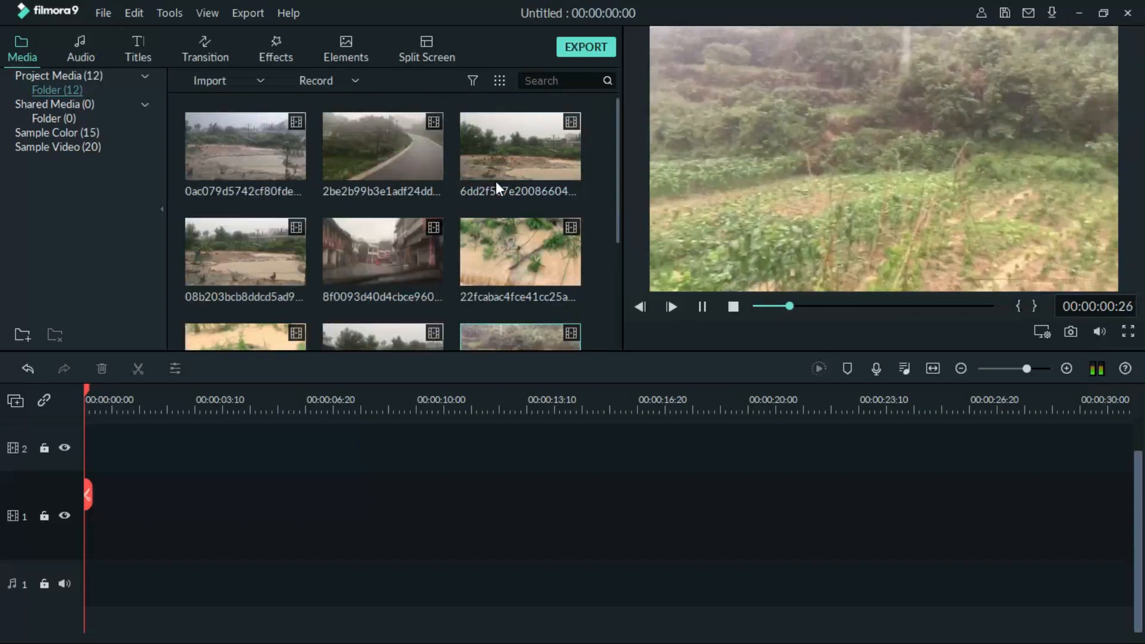
# - Place the bd2a5e42, acd1add28 and 2be2b99b clips one after another on video track 1 and render the timeline preview
pyautogui.doubleClick(426, 170)
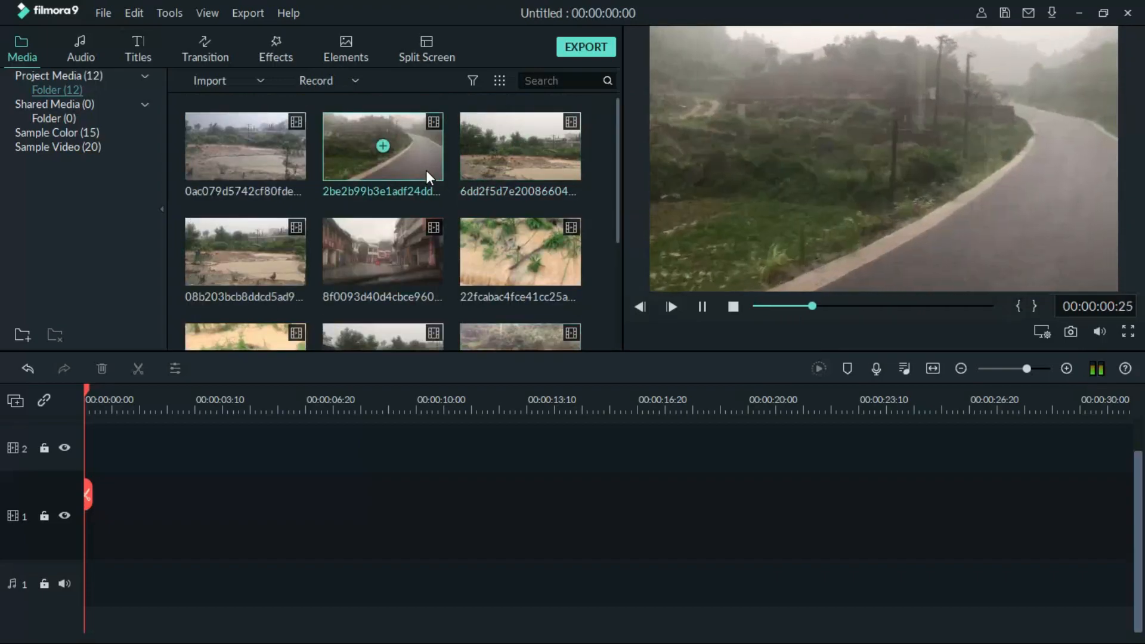
pyautogui.scroll(-3, 456, 190)
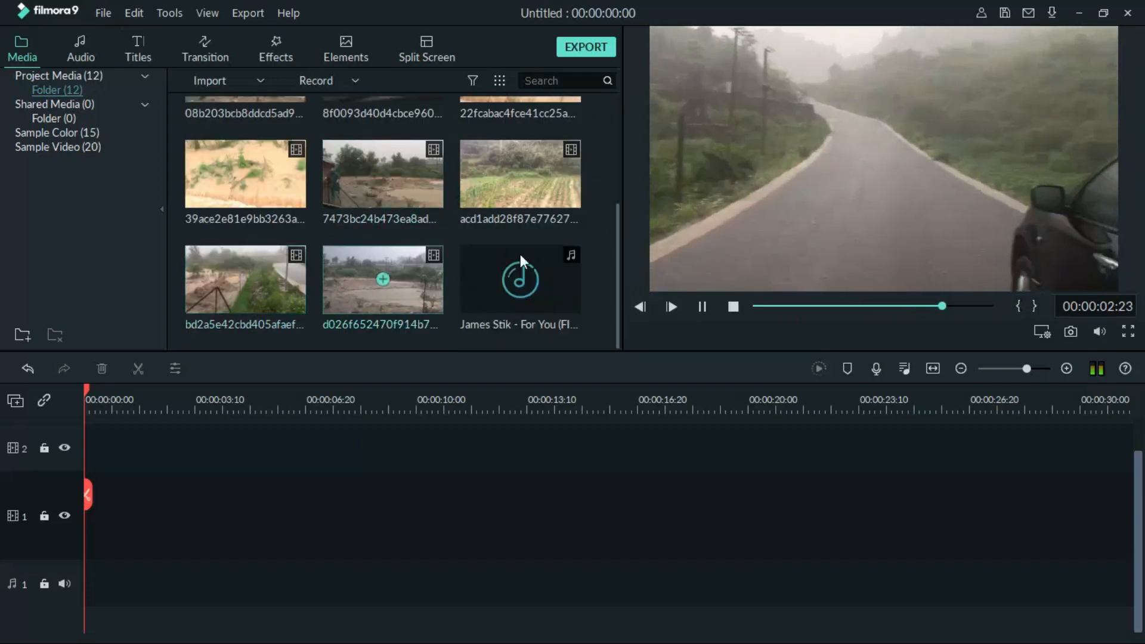
pyautogui.click(282, 294)
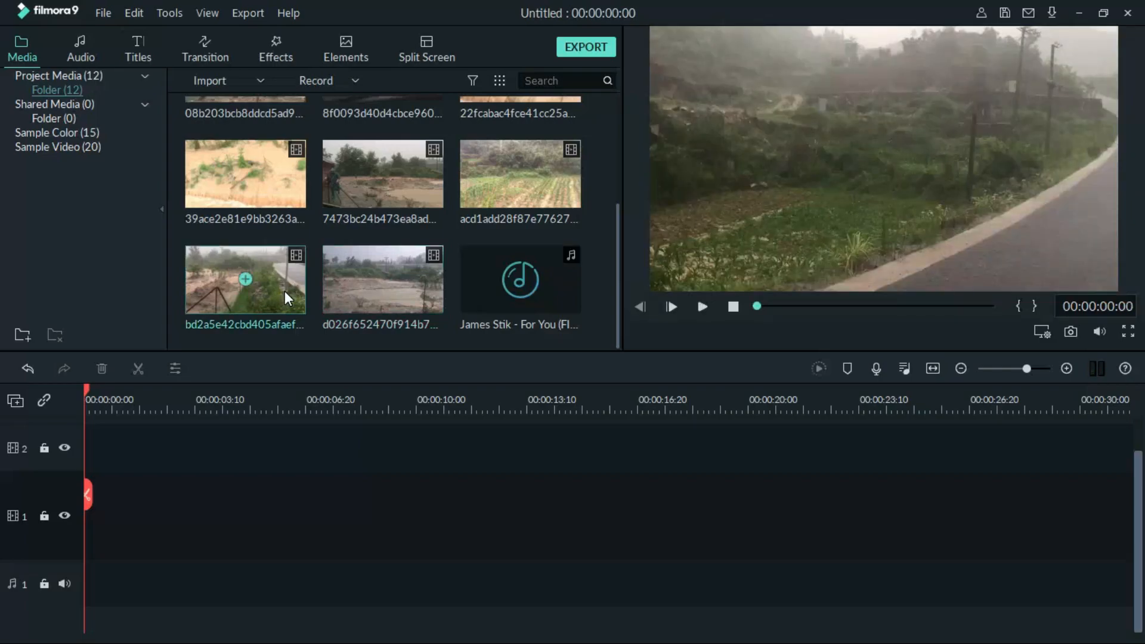
pyautogui.moveTo(285, 291); pyautogui.dragTo(80, 501)
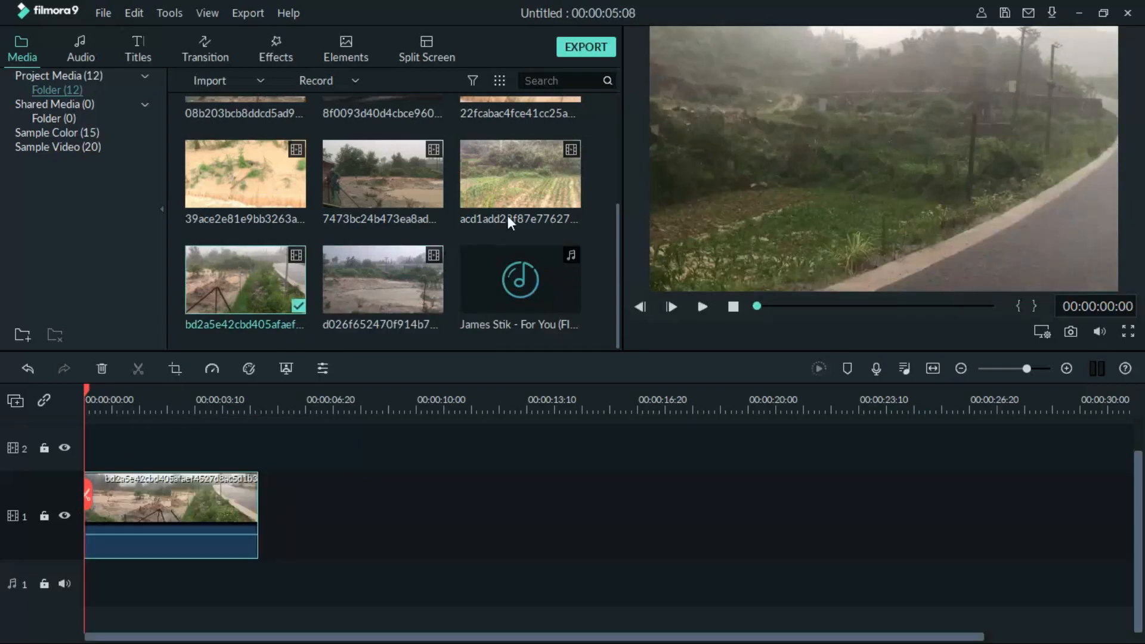
pyautogui.moveTo(504, 199); pyautogui.dragTo(270, 521)
pyautogui.scroll(3, 413, 207)
pyautogui.moveTo(409, 161); pyautogui.dragTo(471, 514)
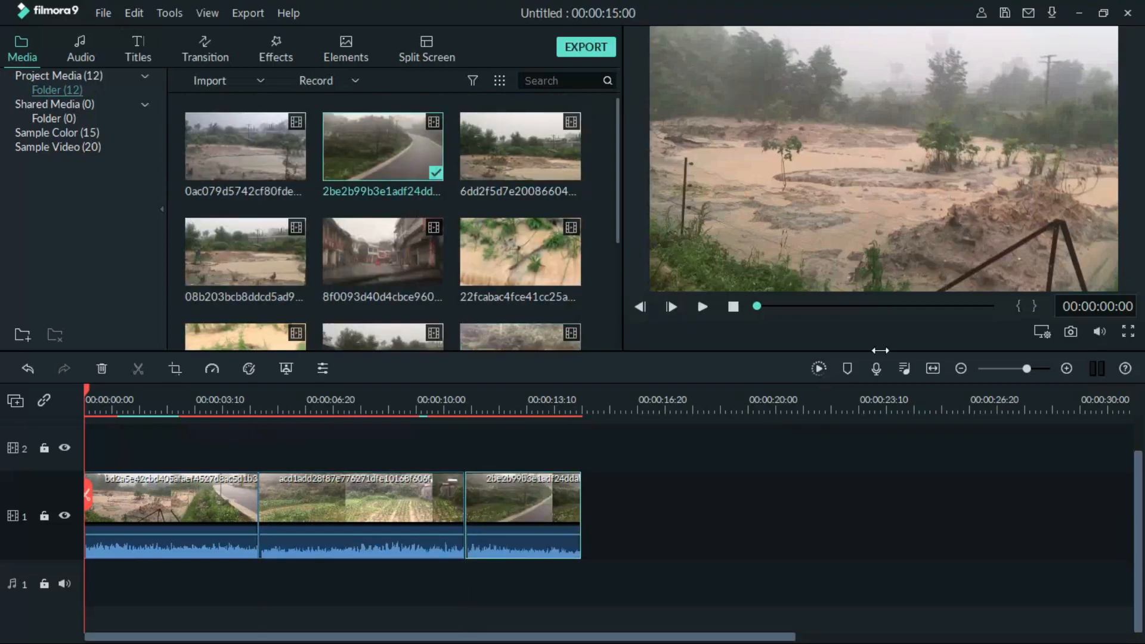
pyautogui.click(819, 368)
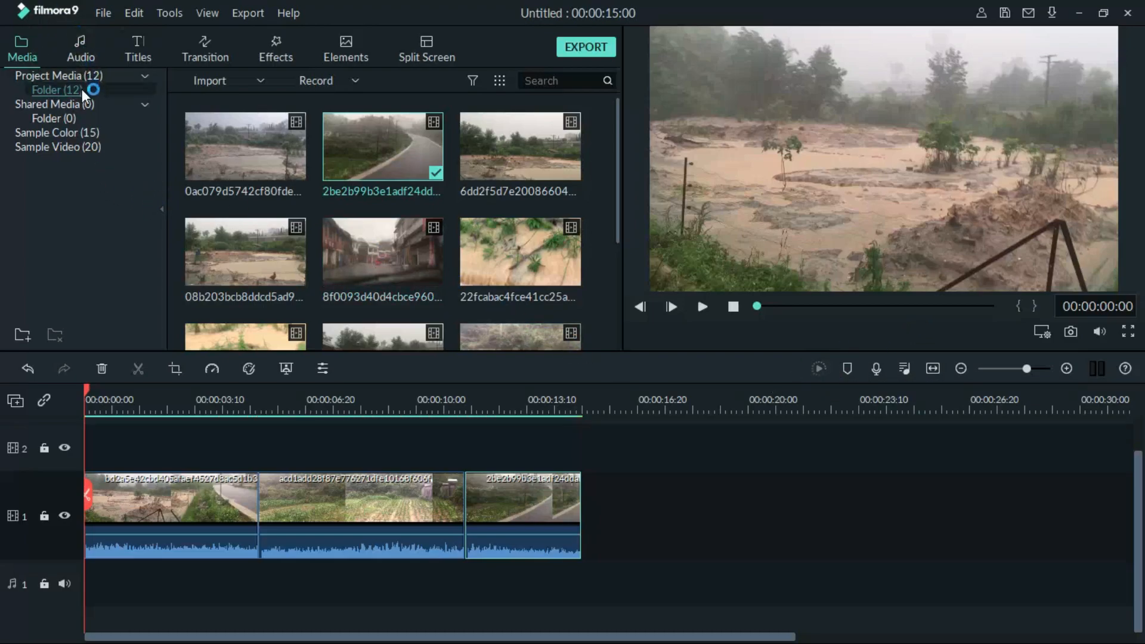
# - Add the Black sample color to video track 2 above the end of the first clip, starting at about 00:00:03:00 and ending with that clip
pyautogui.click(81, 130)
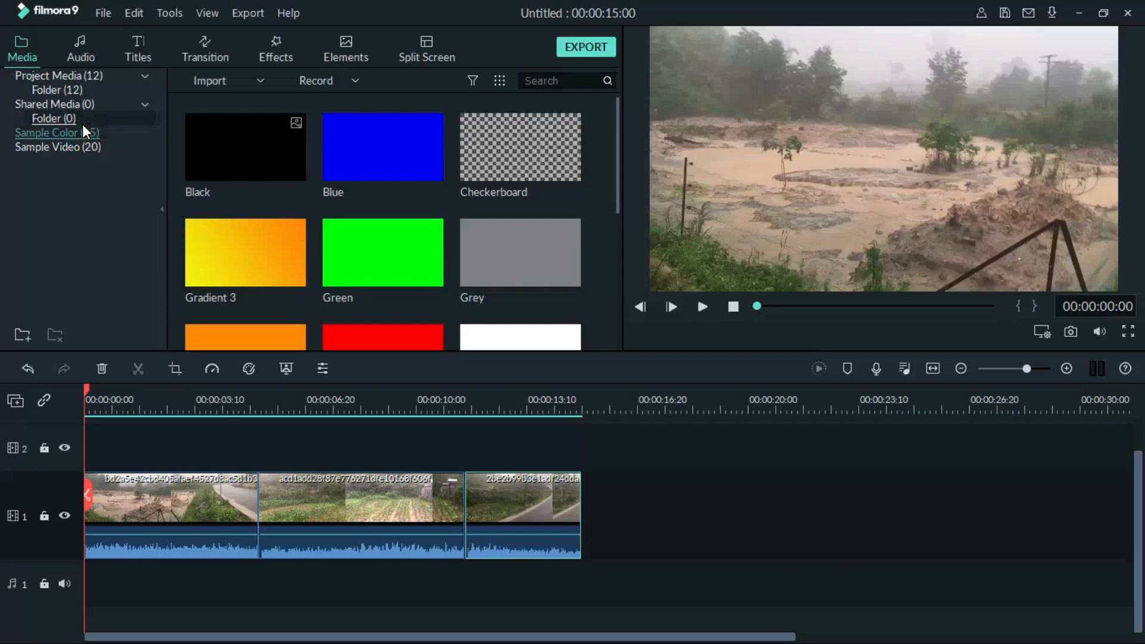
pyautogui.moveTo(301, 158); pyautogui.dragTo(206, 449)
pyautogui.moveTo(94, 449); pyautogui.dragTo(225, 448)
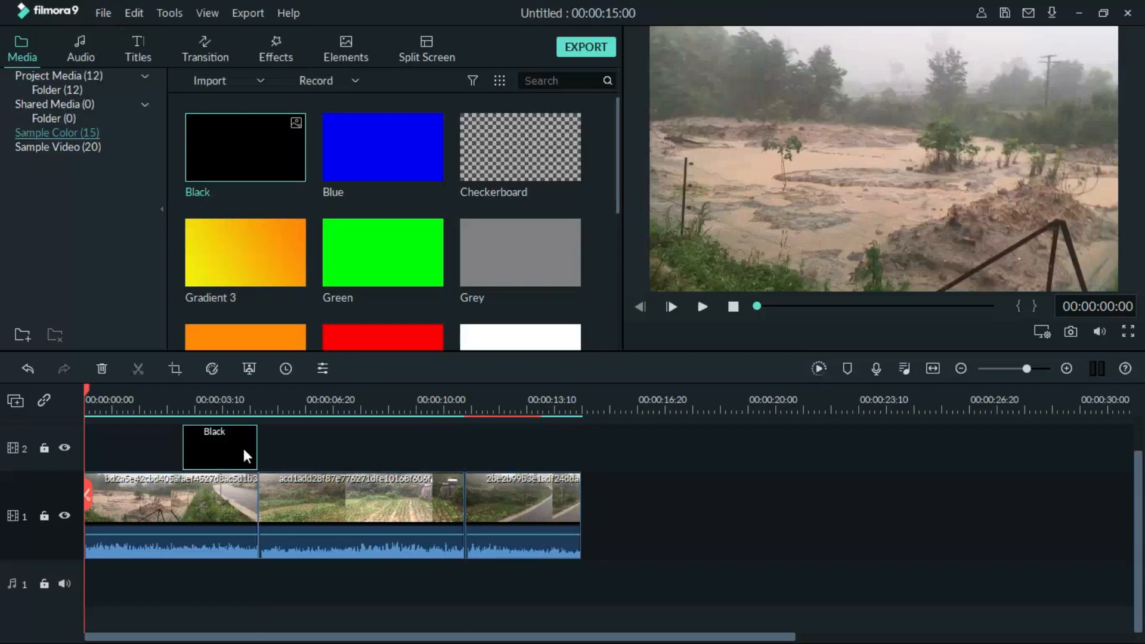
# - Split the first clip at 00:00:03:00, where the Black clip starts
pyautogui.click(180, 399)
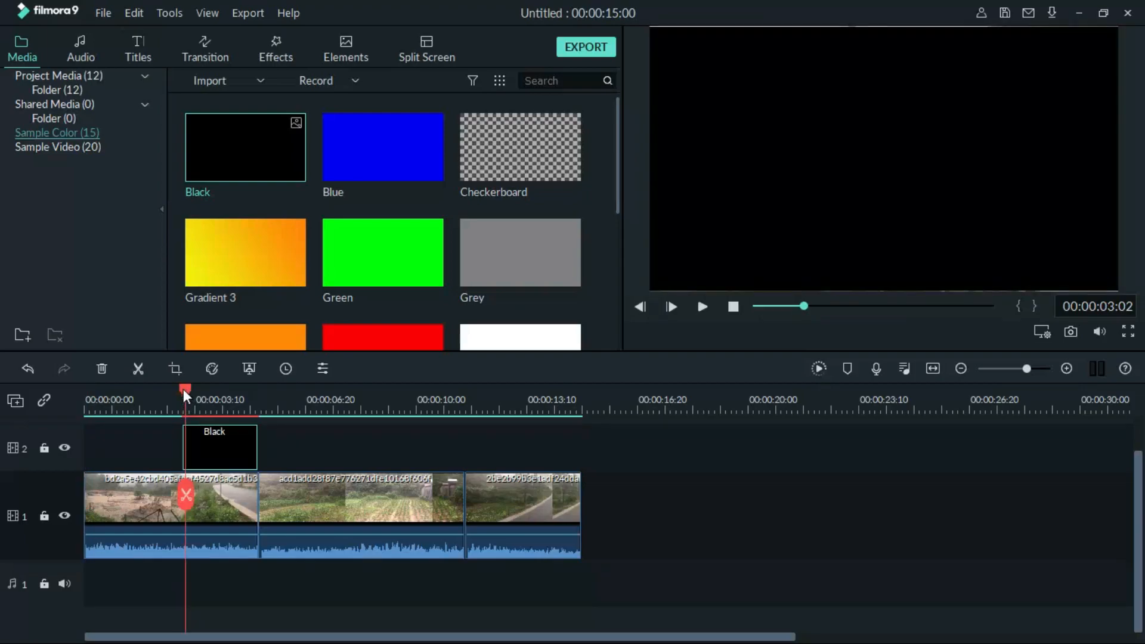
pyautogui.click(208, 504)
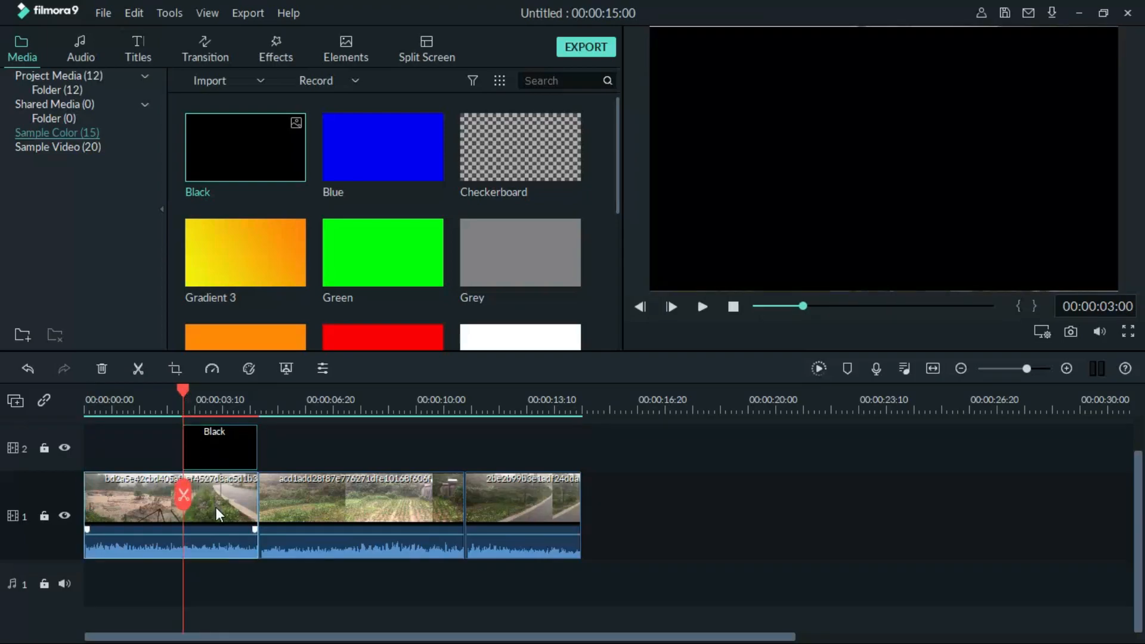
pyautogui.click(184, 496)
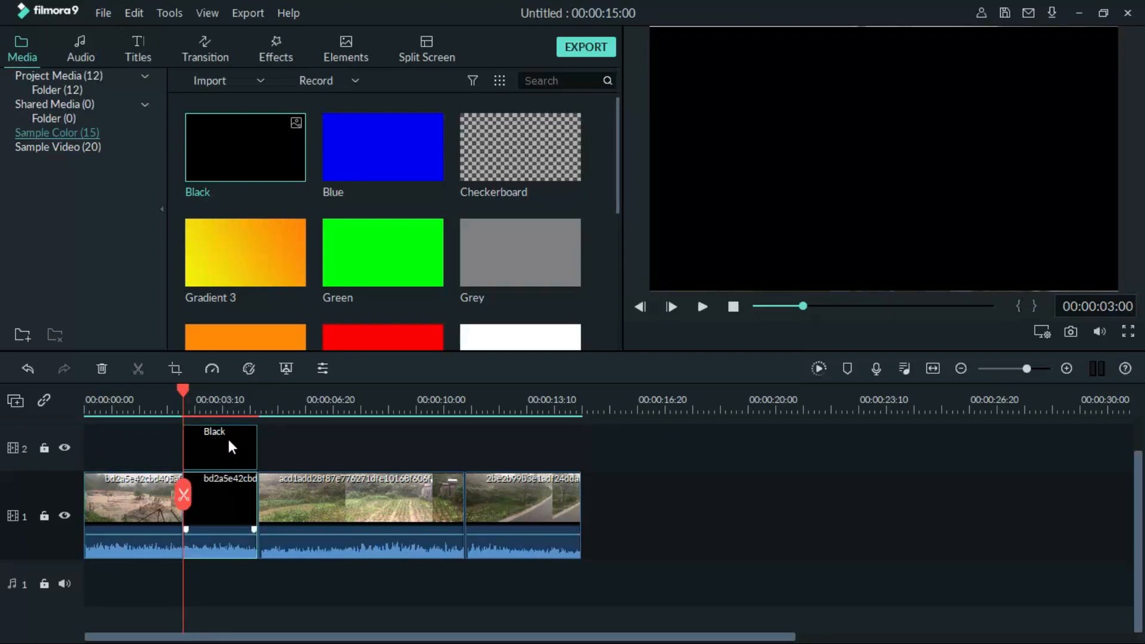
pyautogui.click(44, 448)
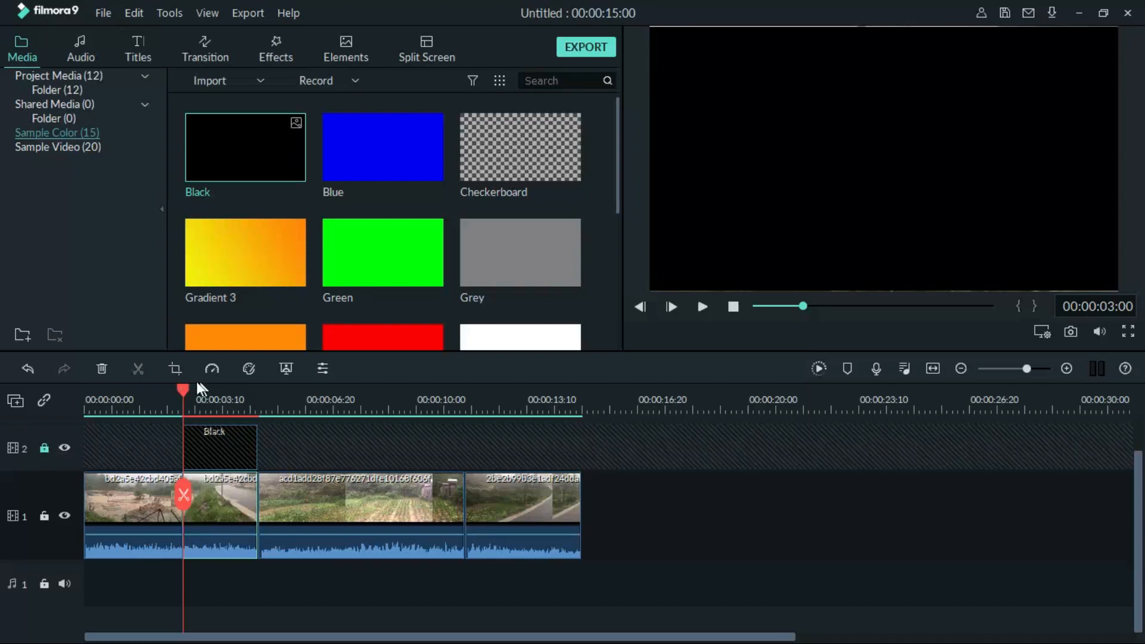
pyautogui.moveTo(190, 389)
pyautogui.mouseDown()
pyautogui.moveTo(225, 396)
pyautogui.moveTo(182, 403)
pyautogui.mouseUp()
pyautogui.click(44, 448)
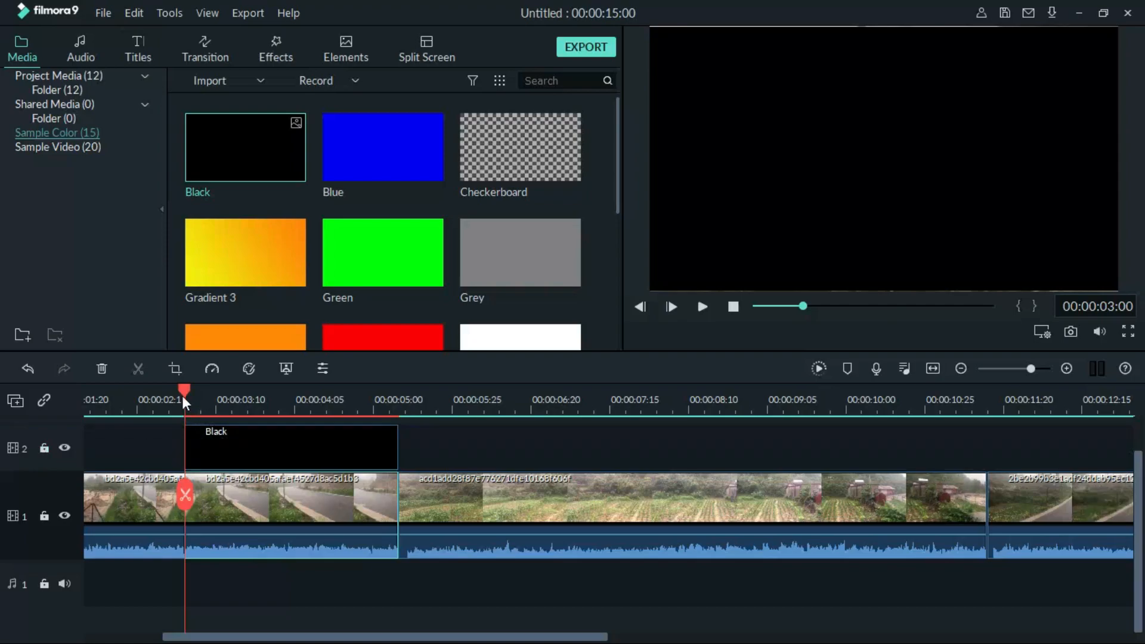
# - Move the Black clip above the start of the second clip and split the second clip at the Black clip's end, 00:00:07:16
pyautogui.moveTo(181, 389); pyautogui.dragTo(612, 418)
pyautogui.click(268, 437)
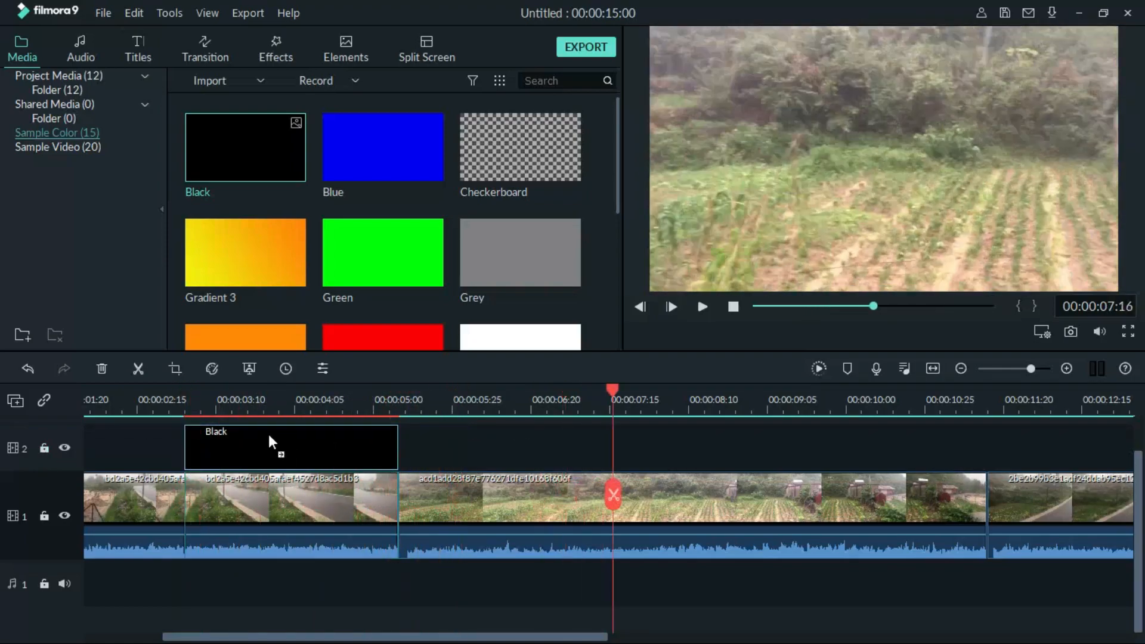
pyautogui.moveTo(270, 437); pyautogui.dragTo(561, 444)
pyautogui.moveTo(614, 391); pyautogui.dragTo(614, 398)
pyautogui.click(657, 542)
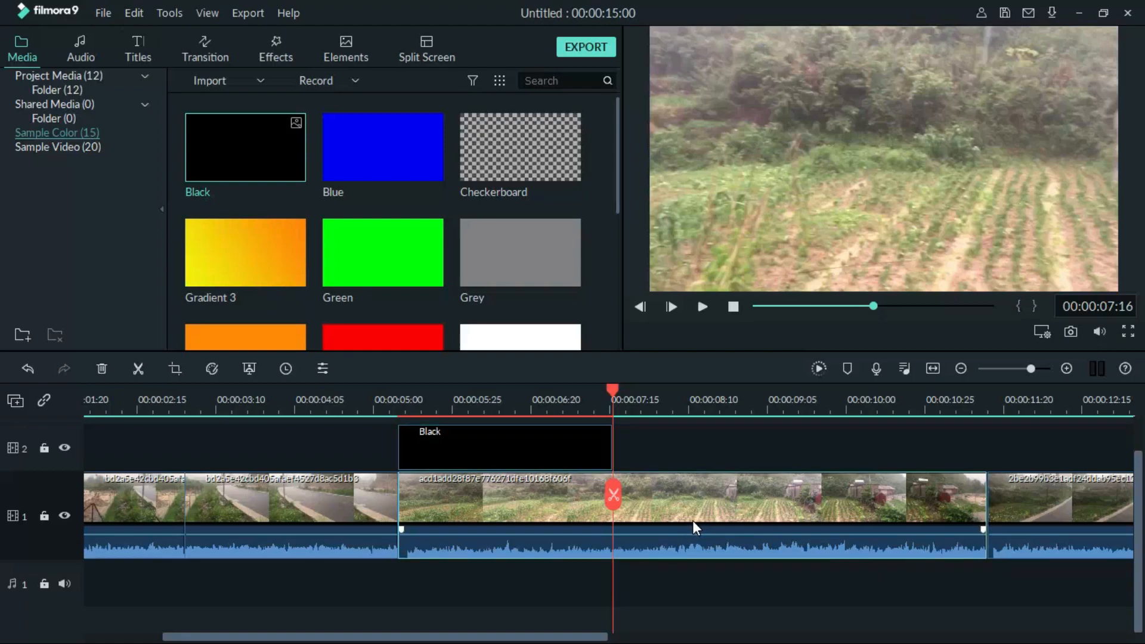
pyautogui.click(617, 496)
# - Move the Black clip above the end of the second clip and split the footage at the Black clip's start, 00:00:09:07
pyautogui.moveTo(473, 457); pyautogui.dragTo(845, 480)
pyautogui.moveTo(628, 392); pyautogui.dragTo(775, 434)
pyautogui.click(829, 564)
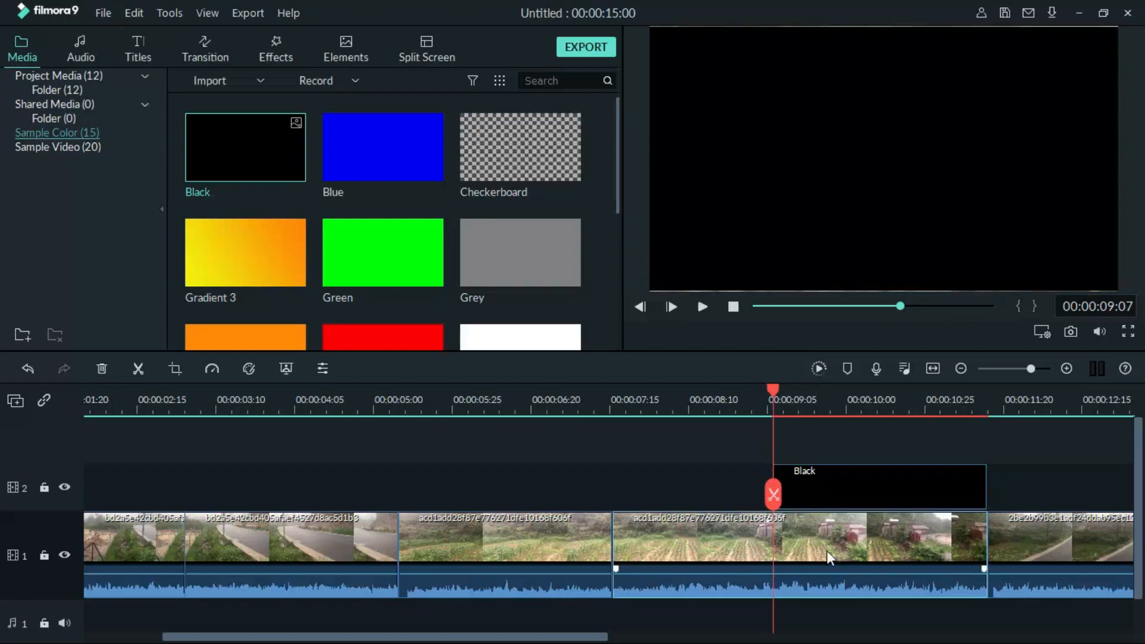
pyautogui.click(773, 494)
# - Move the Black clip above the start of the third clip and split the third clip at the Black clip's end, 00:00:13:23
pyautogui.moveTo(772, 393); pyautogui.dragTo(996, 429)
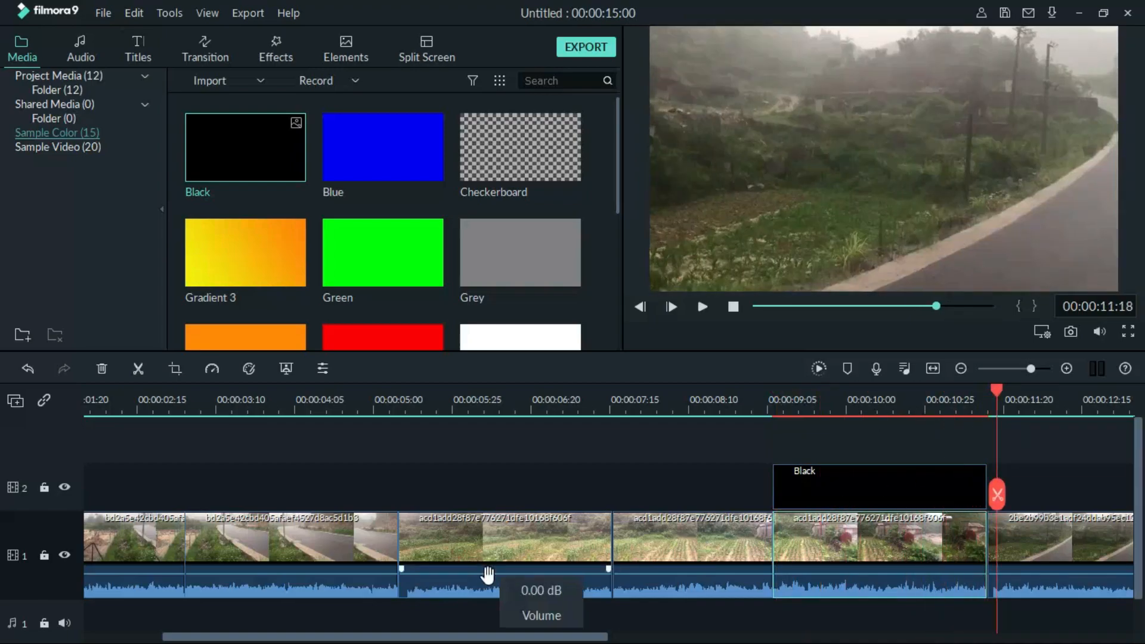
pyautogui.moveTo(455, 637); pyautogui.dragTo(592, 637)
pyautogui.moveTo(552, 492); pyautogui.dragTo(743, 492)
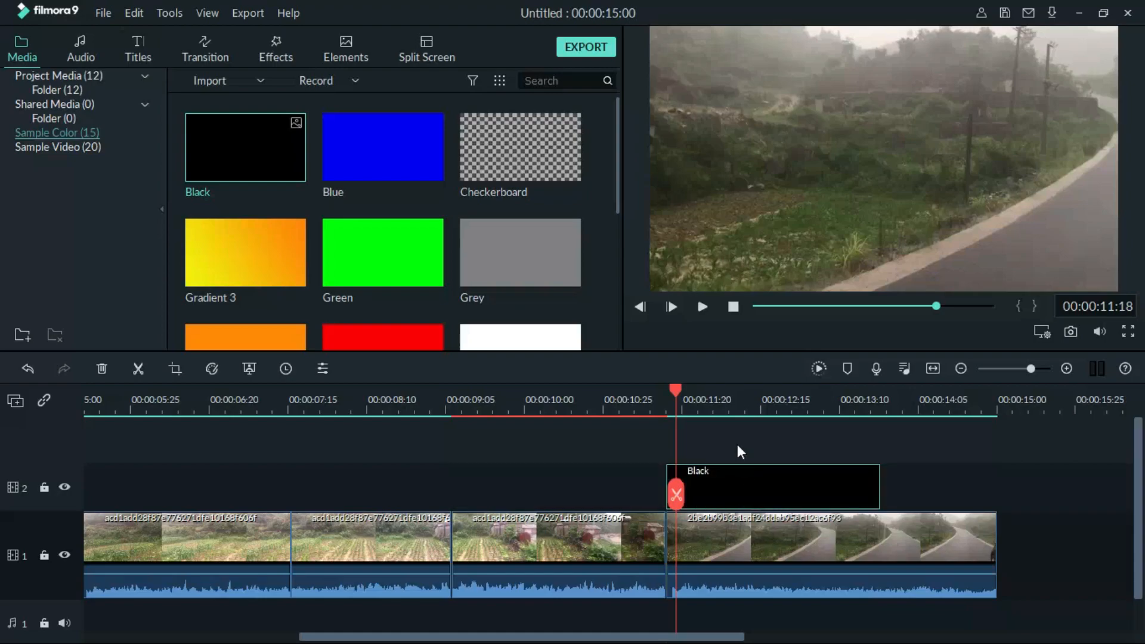
pyautogui.moveTo(675, 392); pyautogui.dragTo(882, 403)
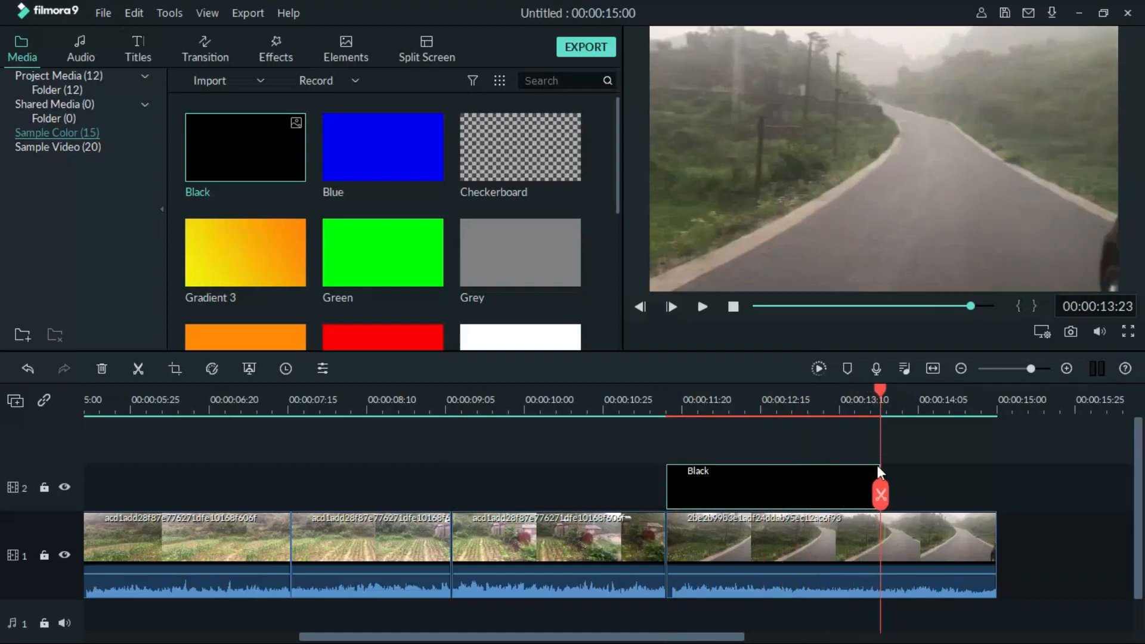
pyautogui.click(881, 494)
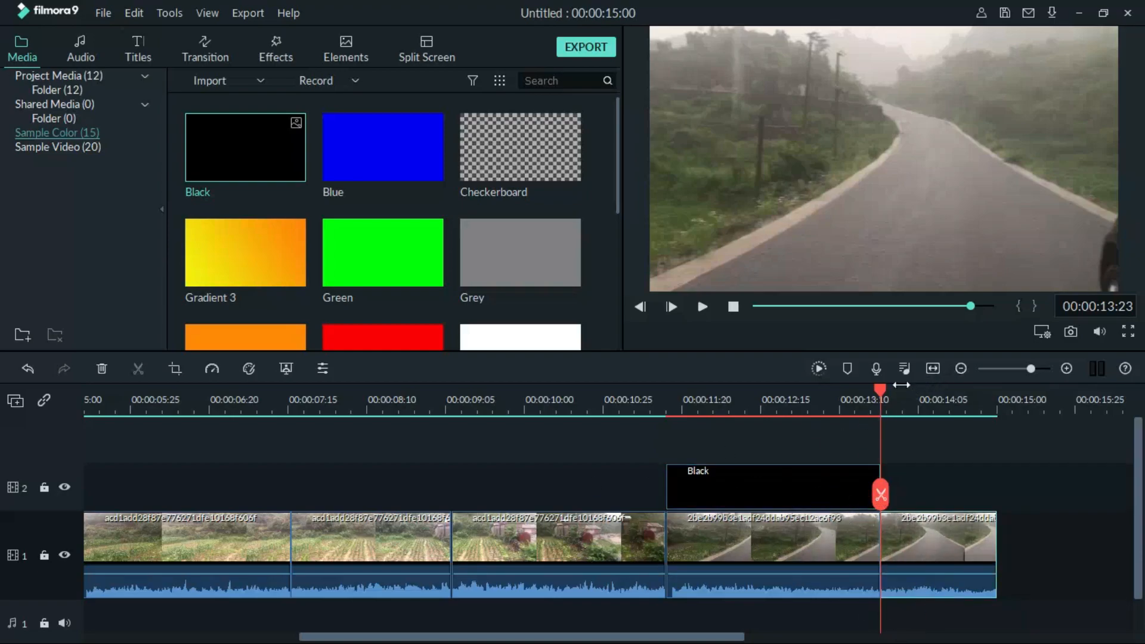
# - Set a custom speed of 10 for the closing segment of the first clip
pyautogui.moveTo(865, 393); pyautogui.dragTo(2, 422)
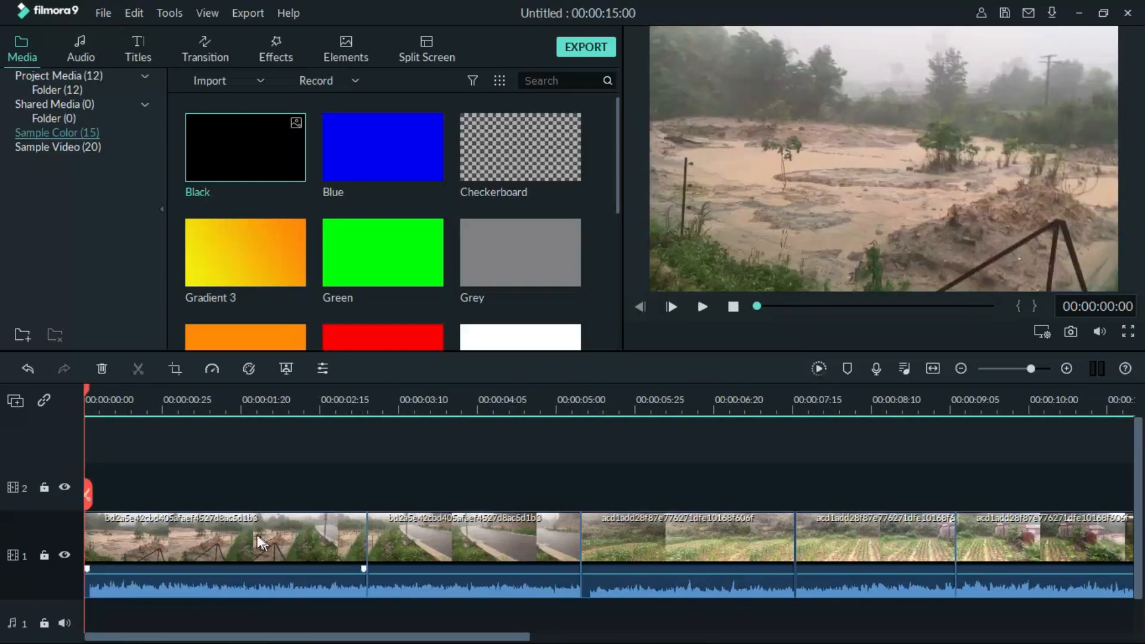
pyautogui.doubleClick(507, 519)
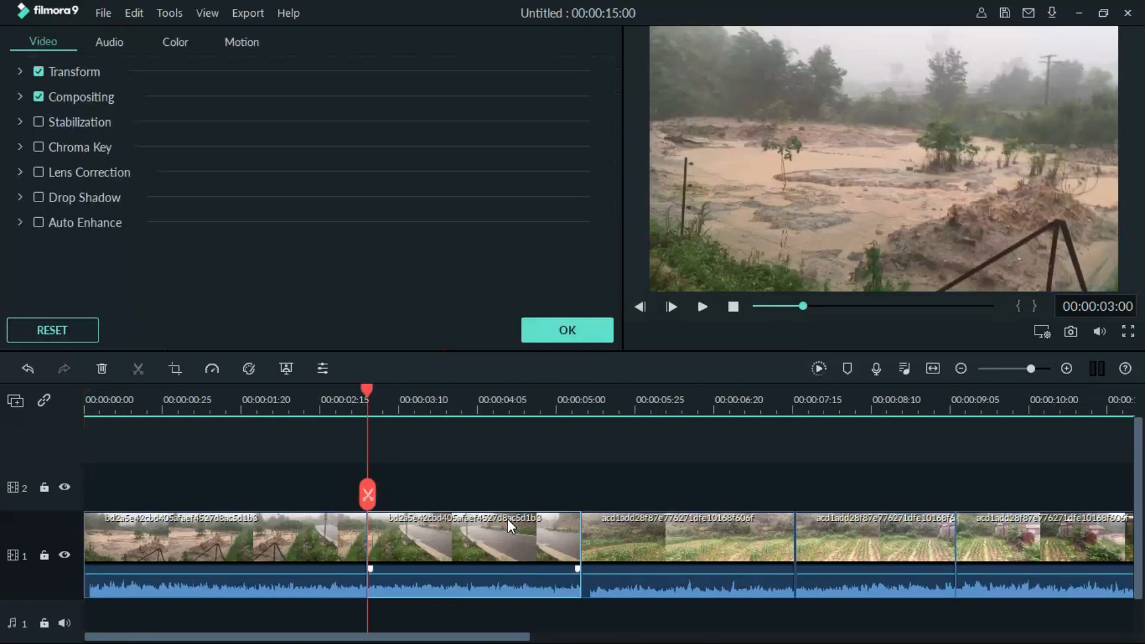
pyautogui.click(214, 370)
pyautogui.click(256, 388)
pyautogui.doubleClick(726, 226)
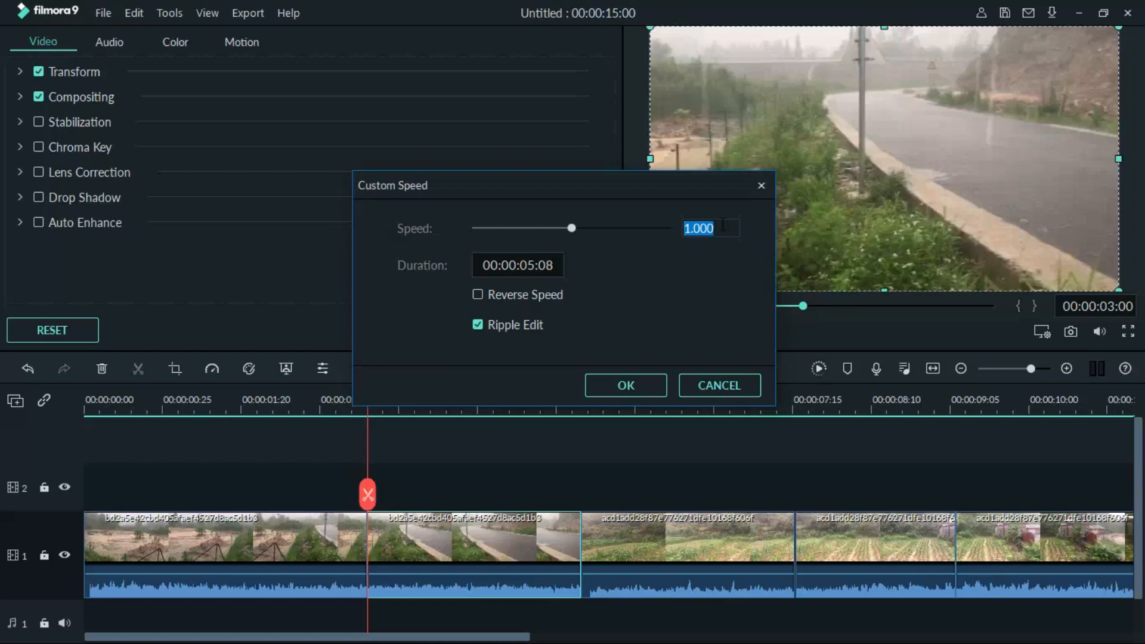
pyautogui.write('10')
pyautogui.click(620, 384)
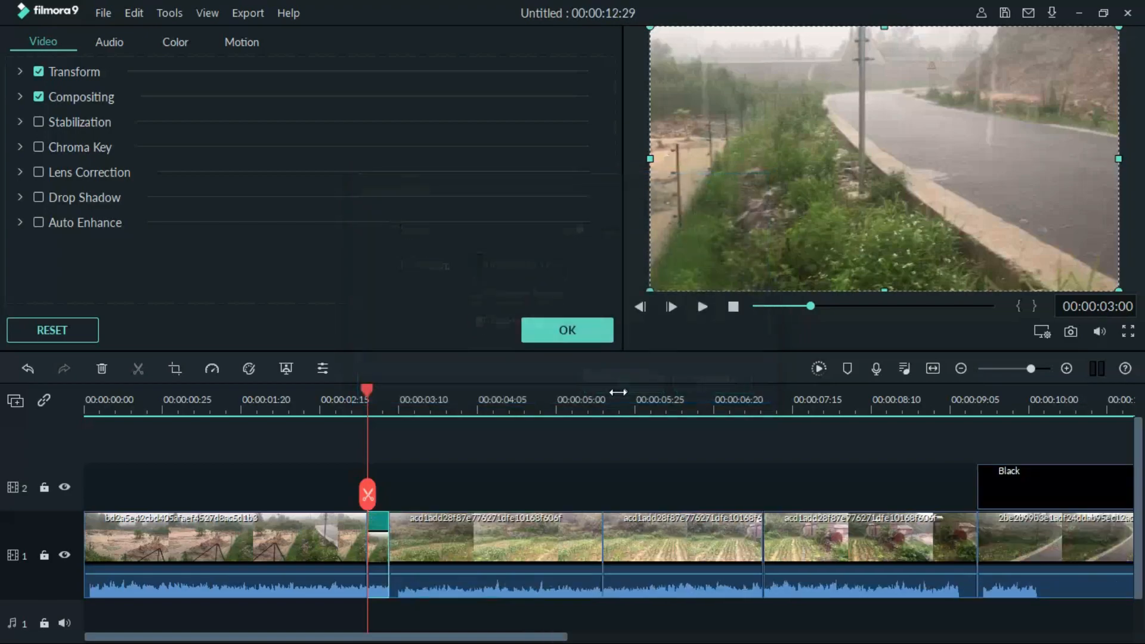
# - Set a custom speed of 10 for the opening segment of the second clip
pyautogui.click(456, 528)
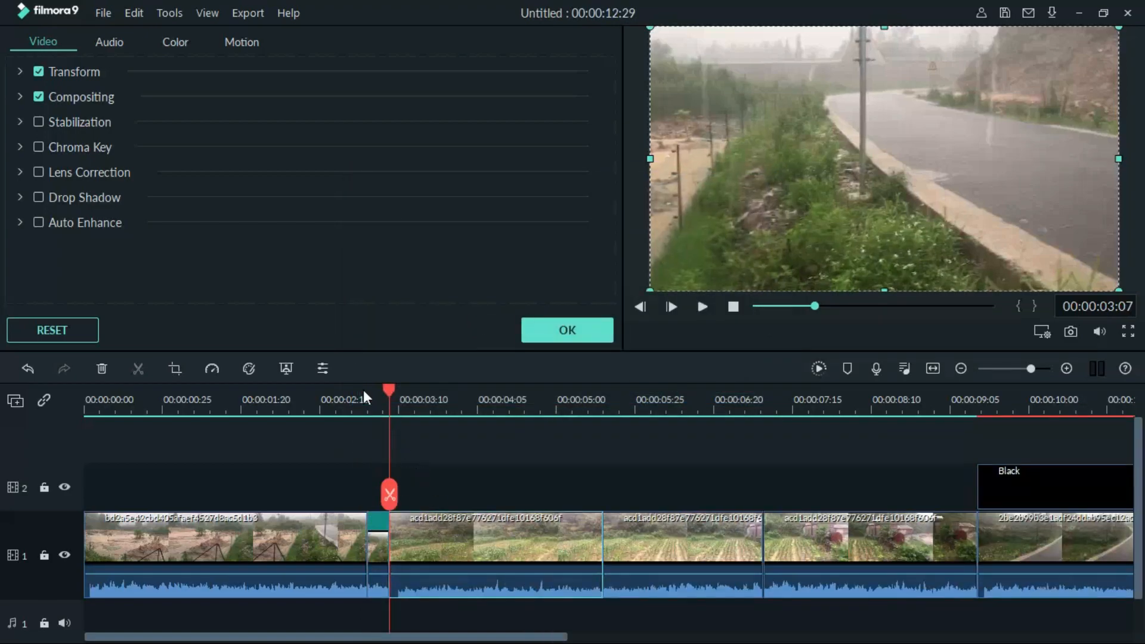
pyautogui.click(210, 369)
pyautogui.click(253, 389)
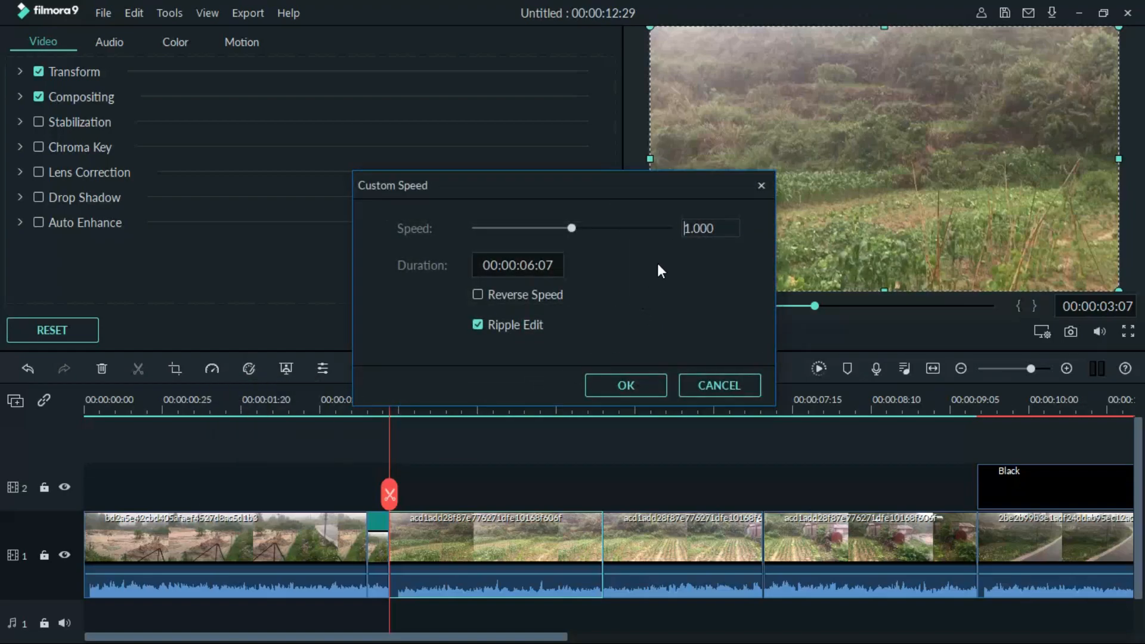
pyautogui.doubleClick(704, 229)
pyautogui.write('10')
pyautogui.click(630, 394)
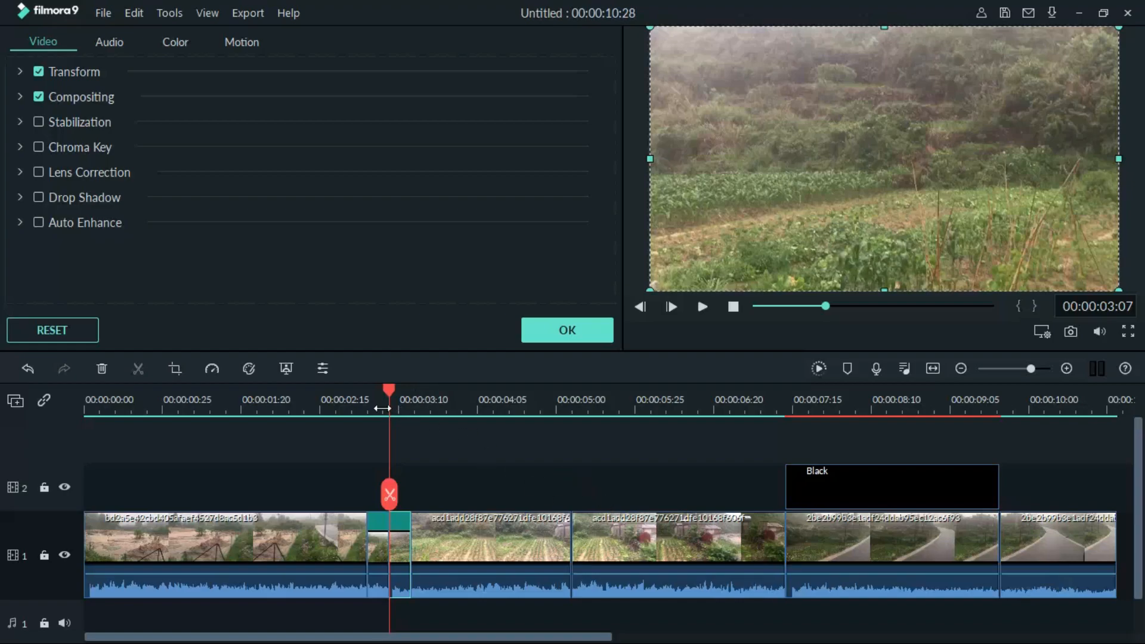
# - Delete the Black clip from video track 2 and set a custom speed of 10 for the closing segment of the second clip
pyautogui.click(934, 492)
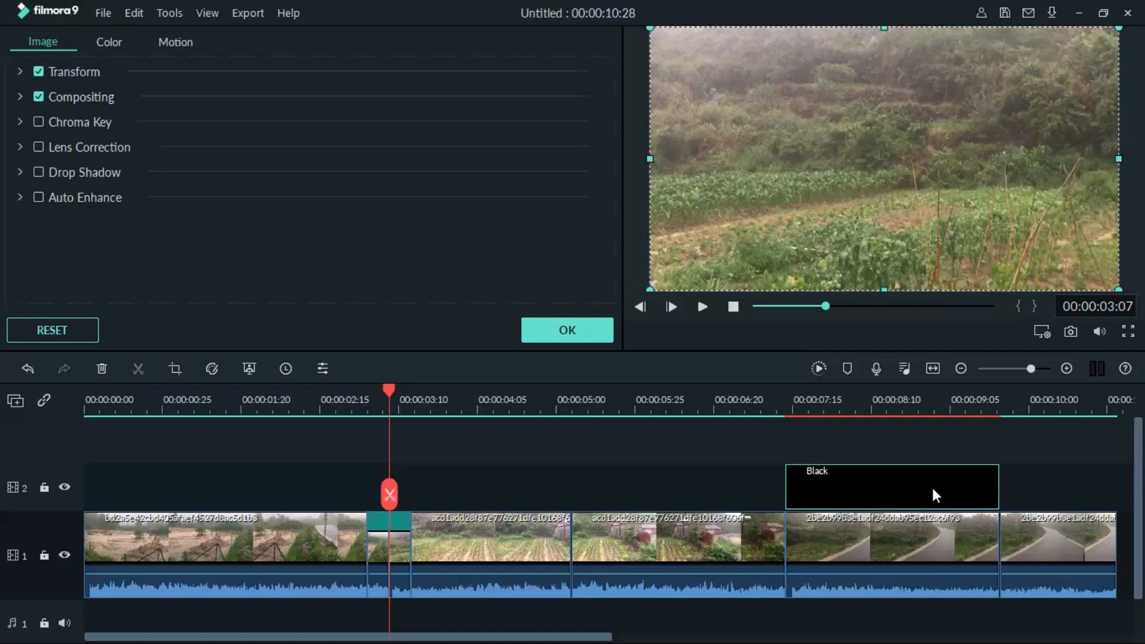
pyautogui.press('Delete')
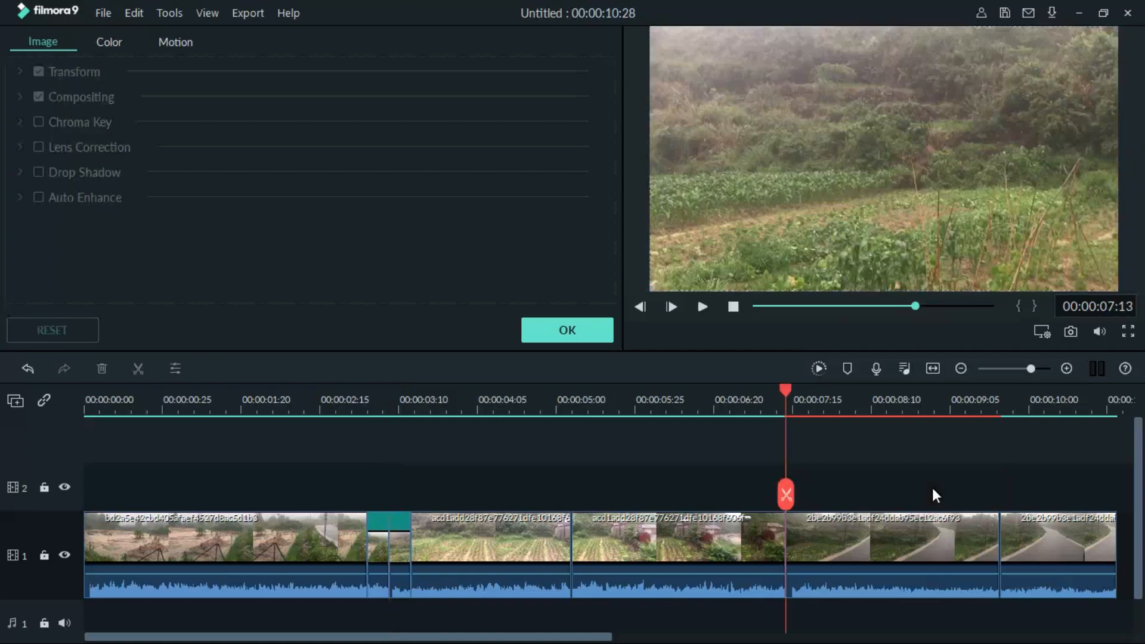
pyautogui.click(739, 529)
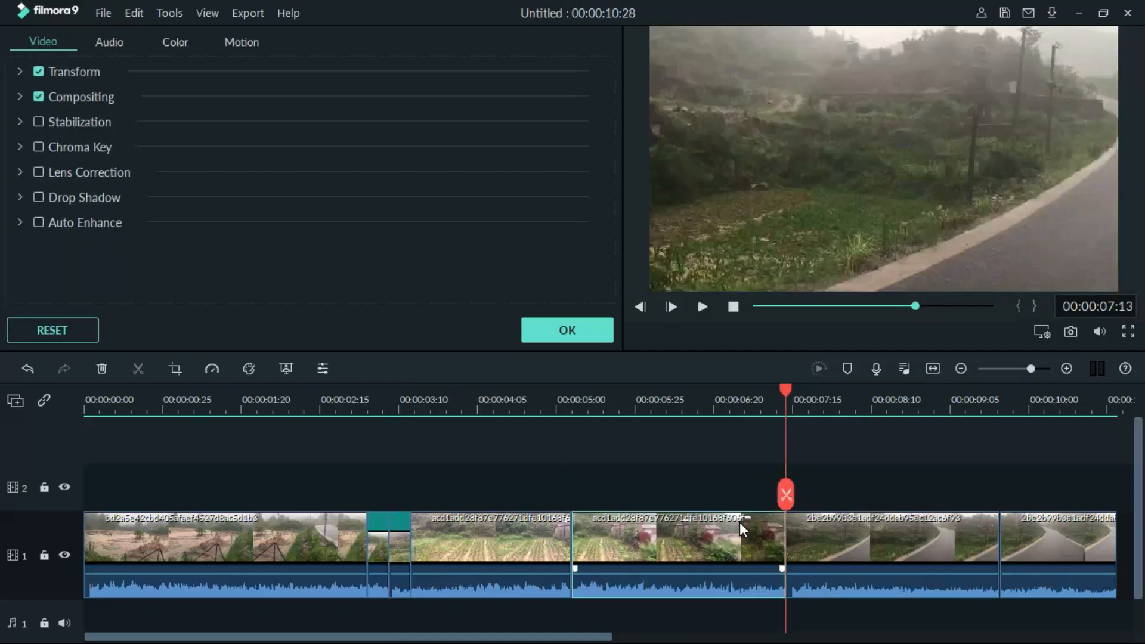
pyautogui.press('Up')
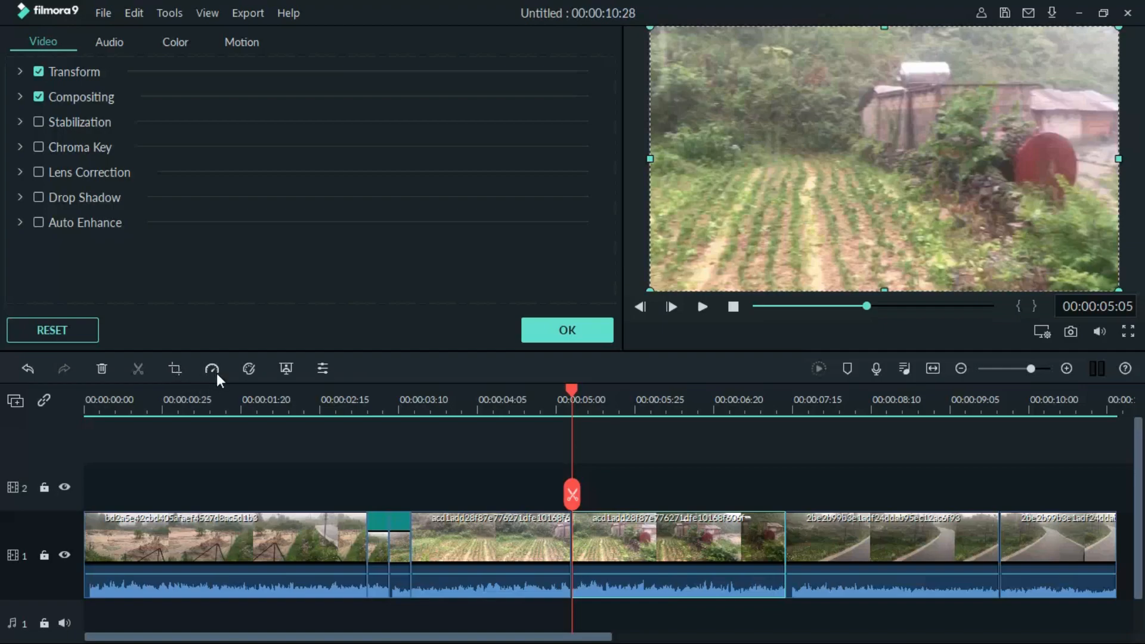
pyautogui.click(212, 369)
pyautogui.click(295, 388)
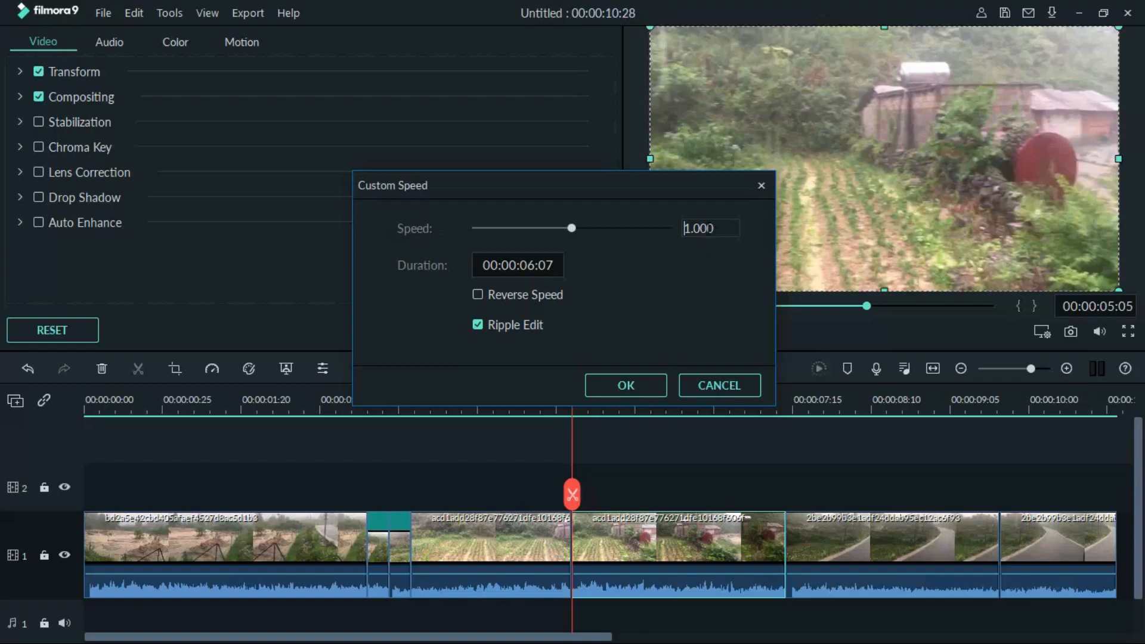
pyautogui.write('10')
pyautogui.click(647, 378)
# - Set a custom speed of 10 for the opening segment of the third clip
pyautogui.click(666, 536)
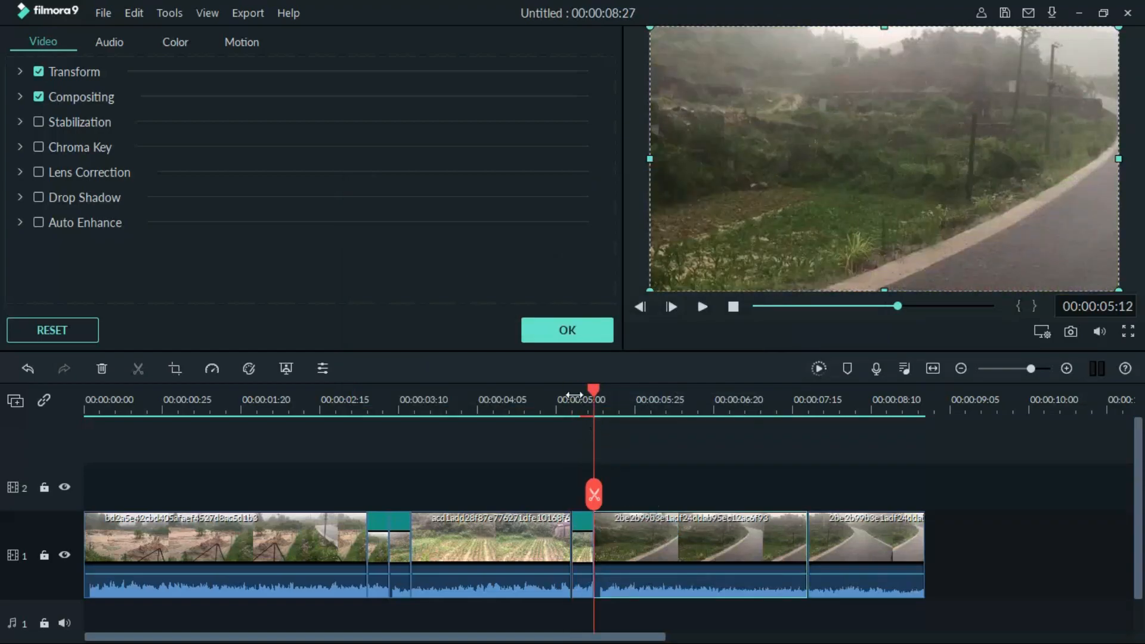
pyautogui.click(249, 368)
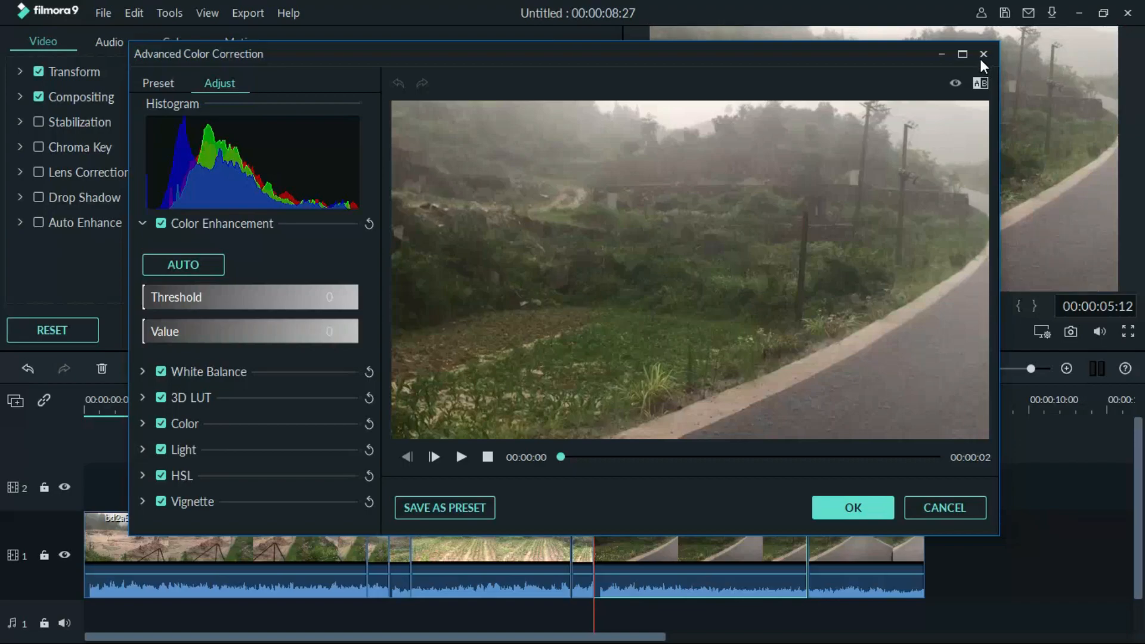
pyautogui.click(983, 55)
pyautogui.click(213, 369)
pyautogui.click(257, 391)
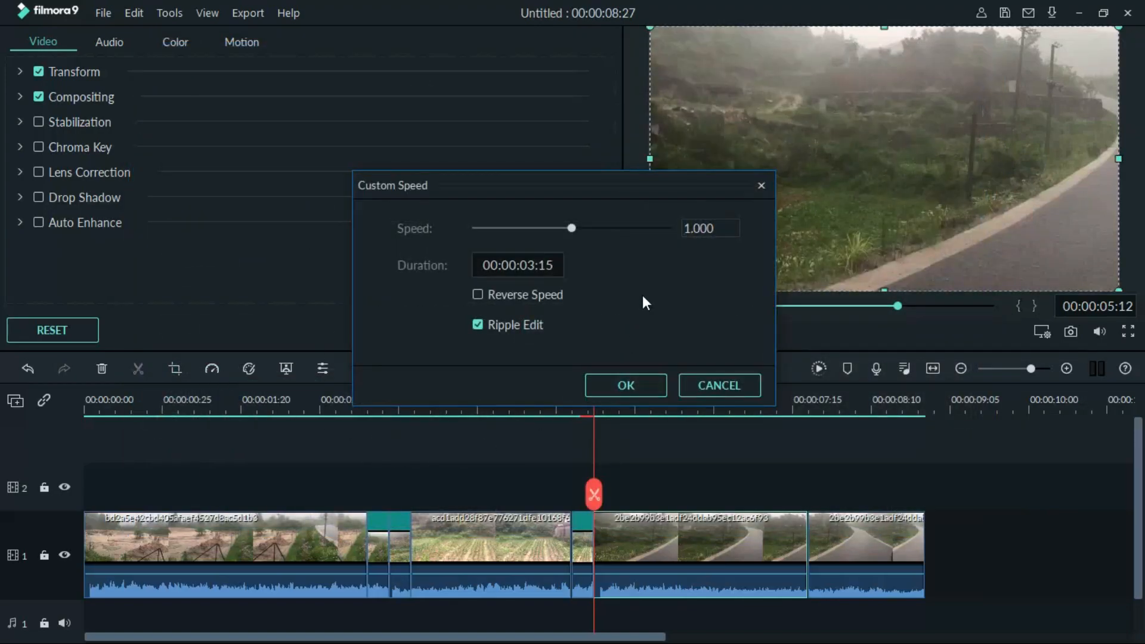
pyautogui.doubleClick(701, 229)
pyautogui.write('10')
pyautogui.click(635, 392)
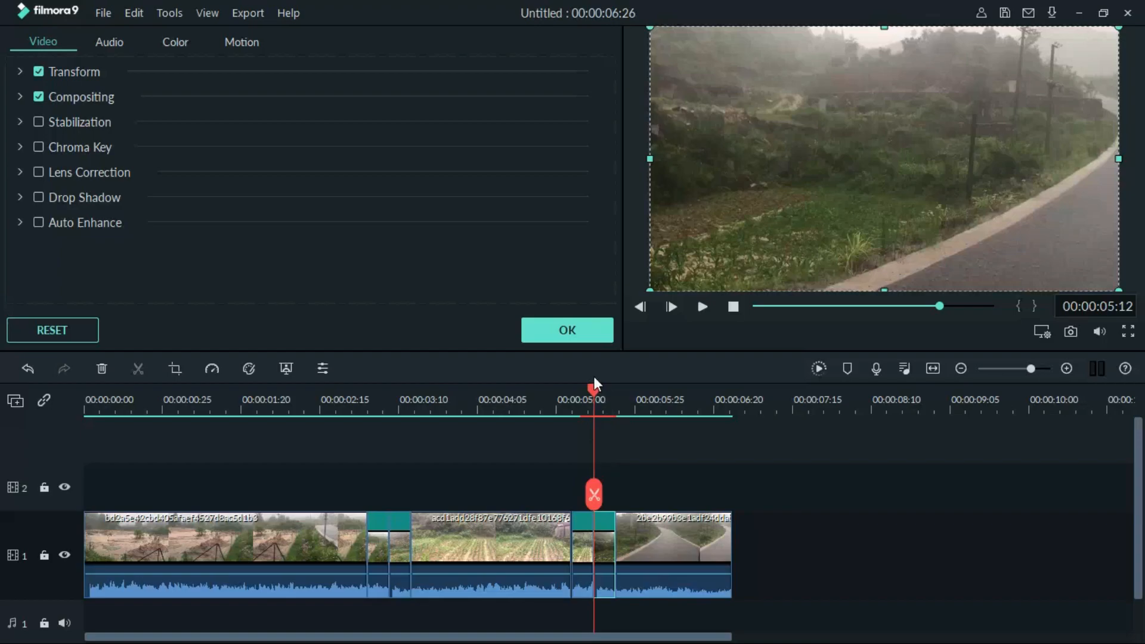
# - Play the three-clip sequence from its start to review the speed transitions
pyautogui.moveTo(592, 389); pyautogui.dragTo(12, 401)
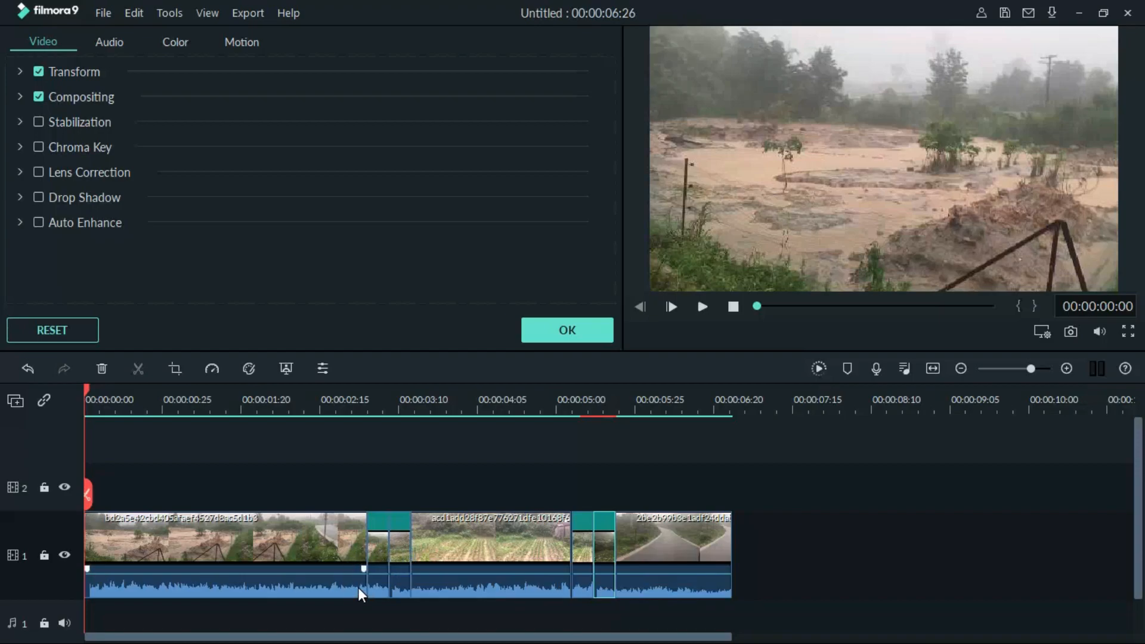
pyautogui.press('space')
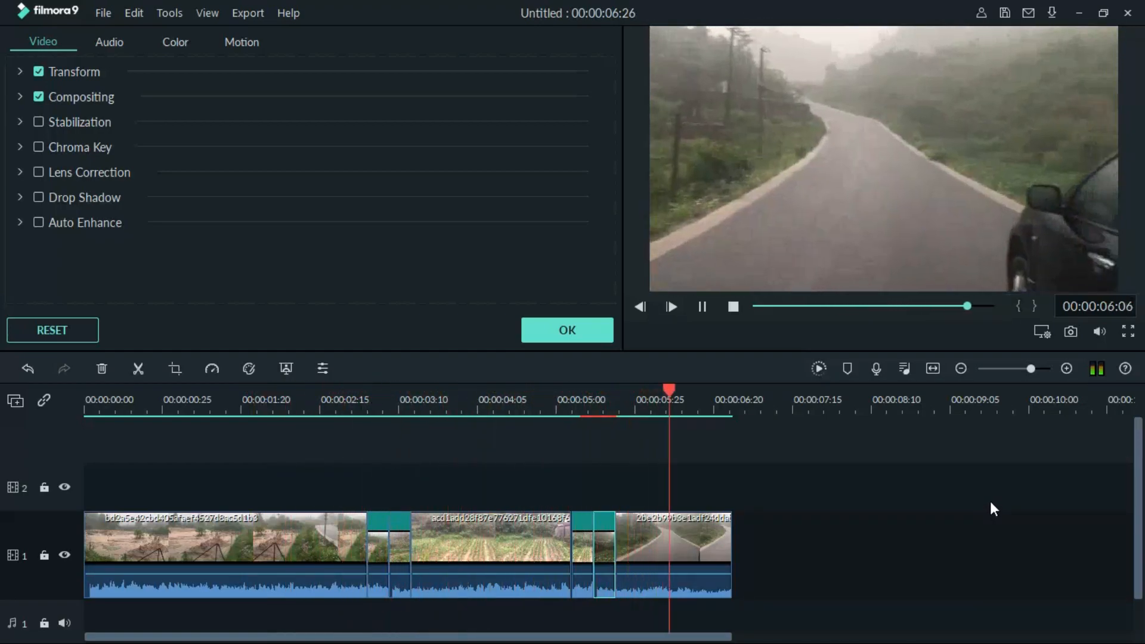
pyautogui.press('space')
# - Preview the included music A-GROUP - Verve and place it at the start of audio track 1
pyautogui.click(610, 338)
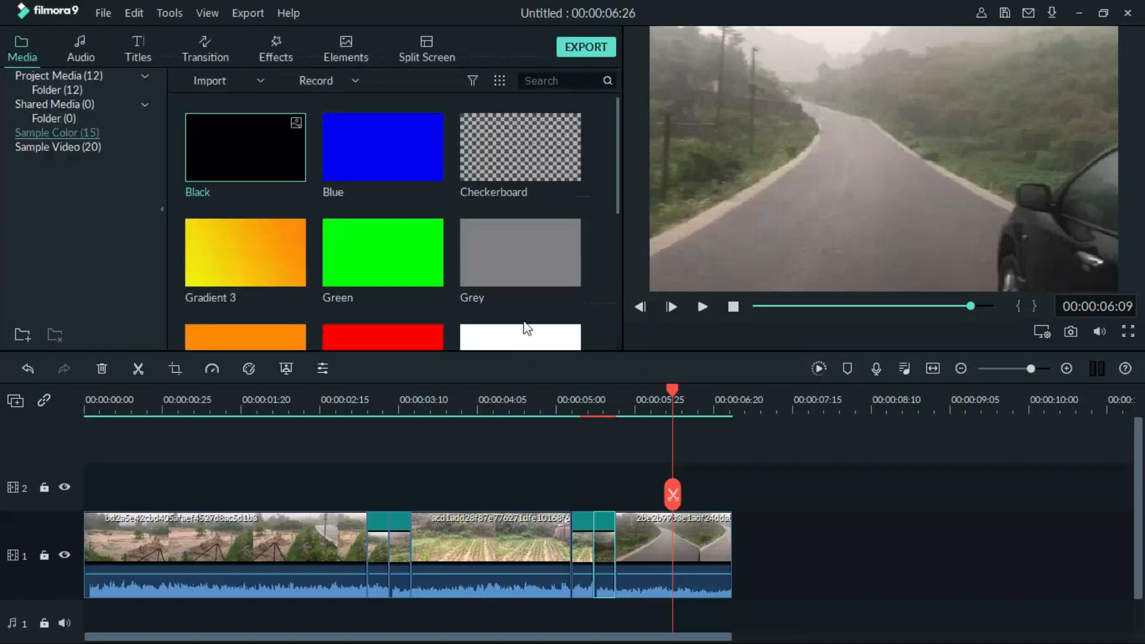
pyautogui.click(80, 44)
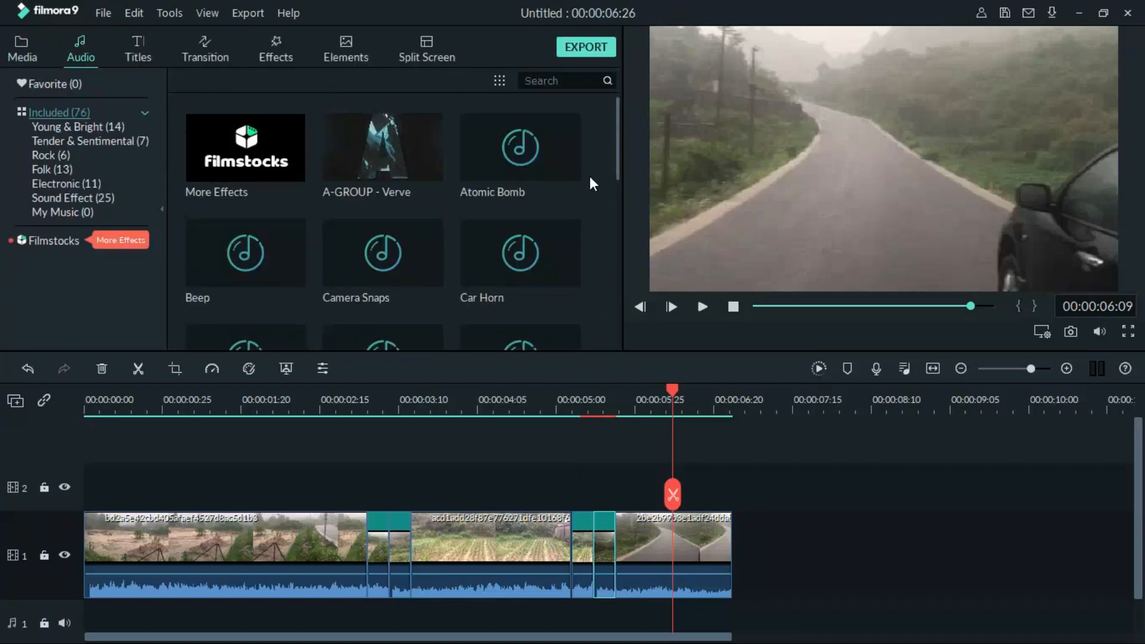
pyautogui.doubleClick(423, 160)
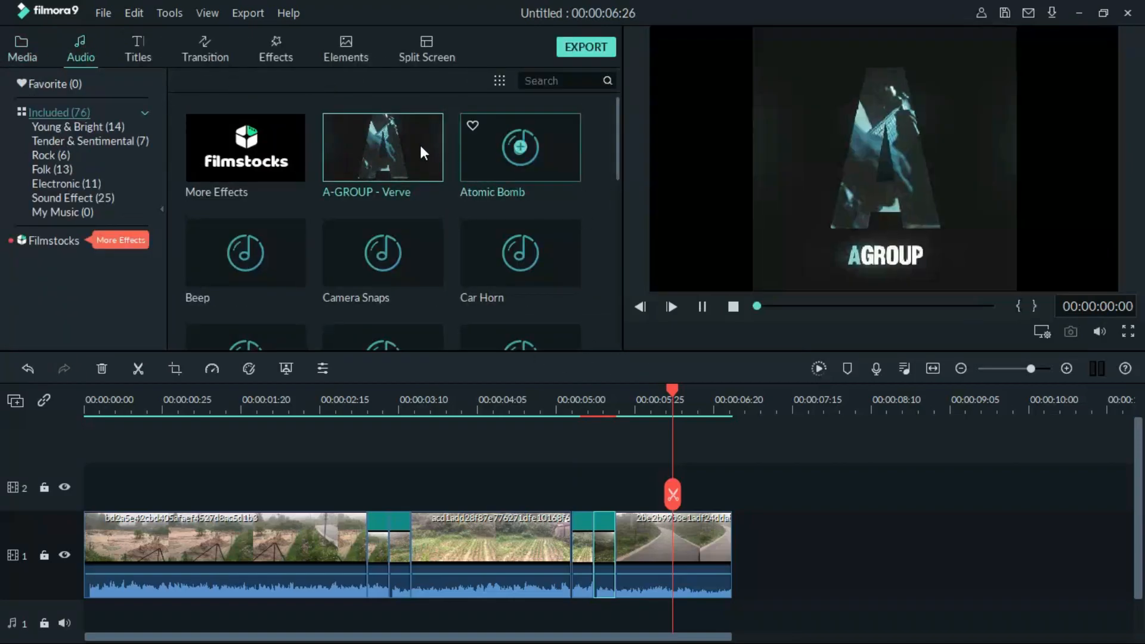
pyautogui.click(859, 306)
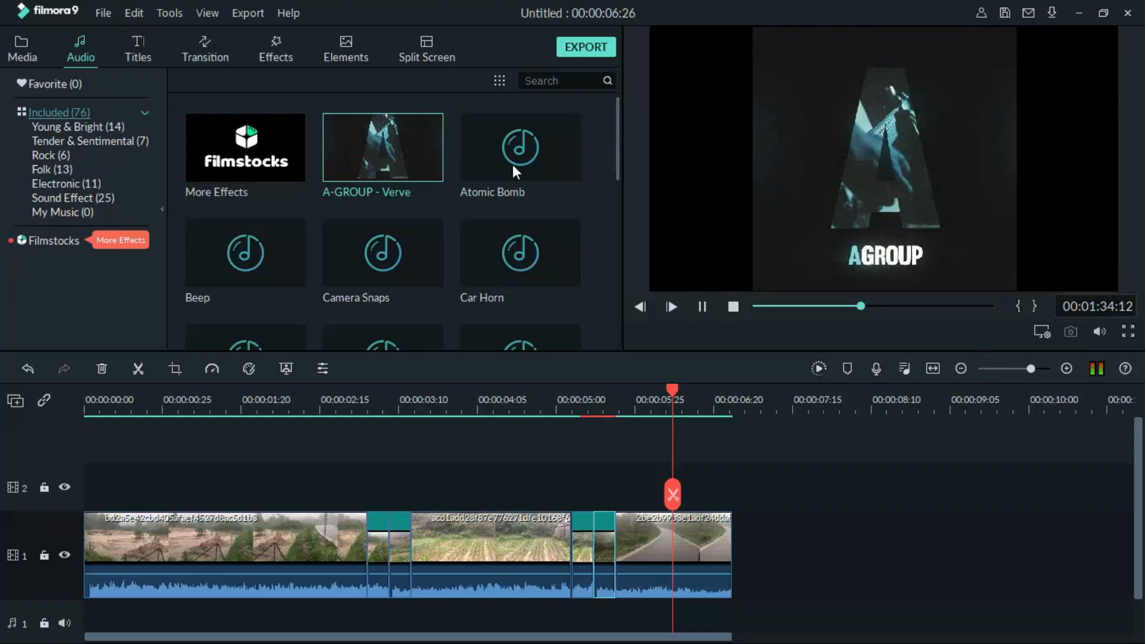
pyautogui.moveTo(418, 170); pyautogui.dragTo(48, 621)
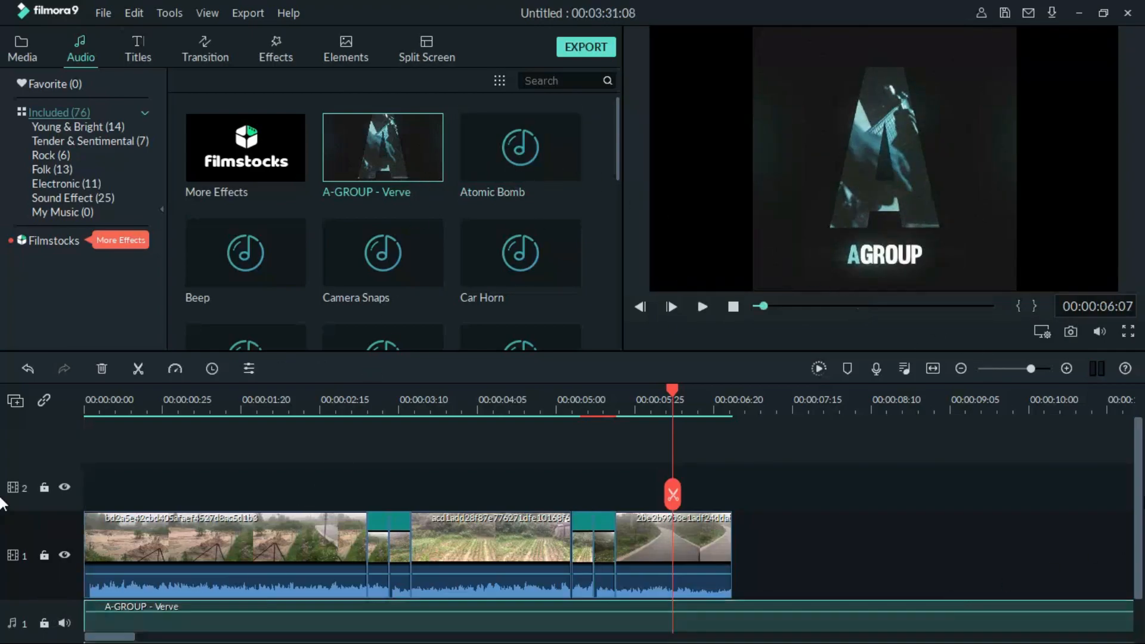
# - Inspect the A-GROUP - Verve music on audio track 1 and briefly play the sequence with it from the start
pyautogui.scroll(-1, 1139, 498)
pyautogui.scroll(-1, 1140, 500)
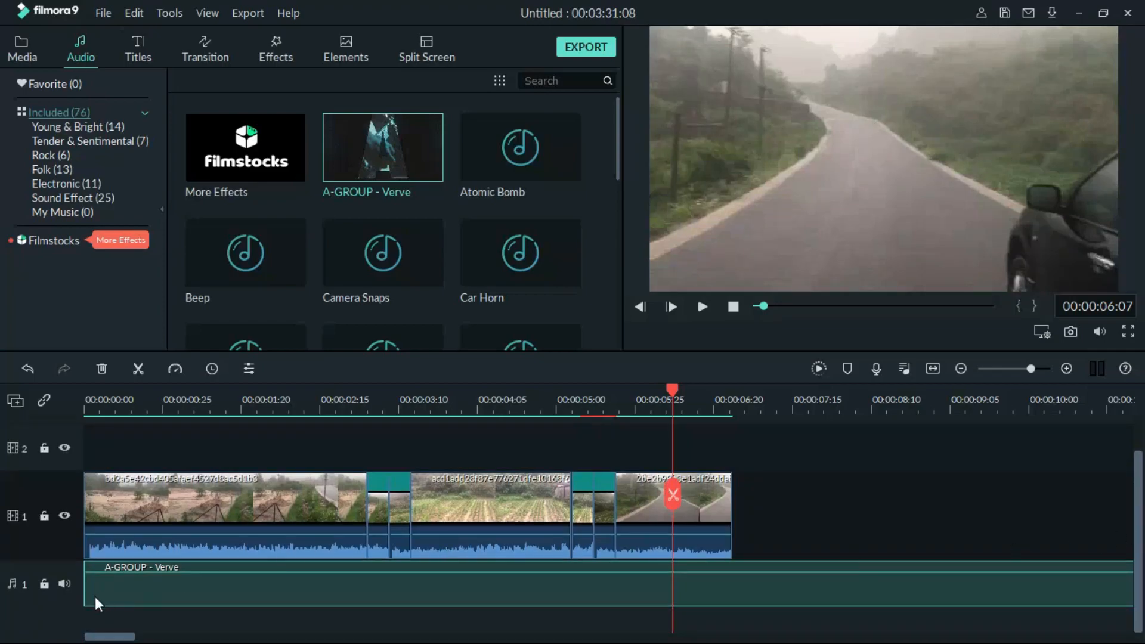
pyautogui.moveTo(827, 577); pyautogui.dragTo(1143, 585)
pyautogui.click(1033, 590)
pyautogui.moveTo(1129, 590); pyautogui.dragTo(68, 459)
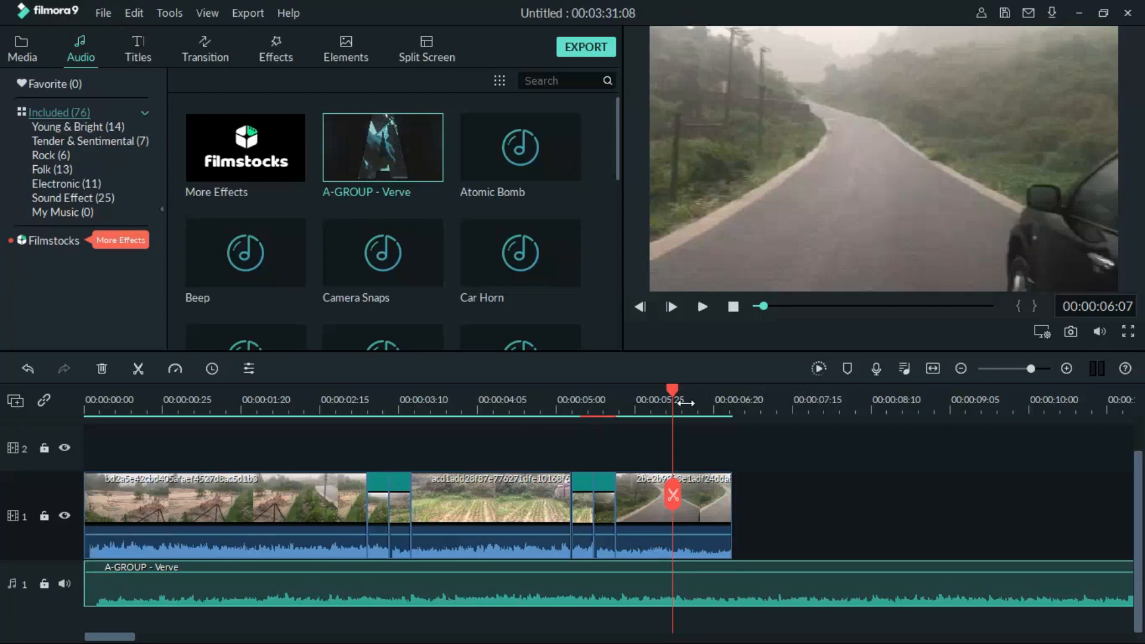
pyautogui.moveTo(673, 390); pyautogui.dragTo(3, 410)
pyautogui.press('space')
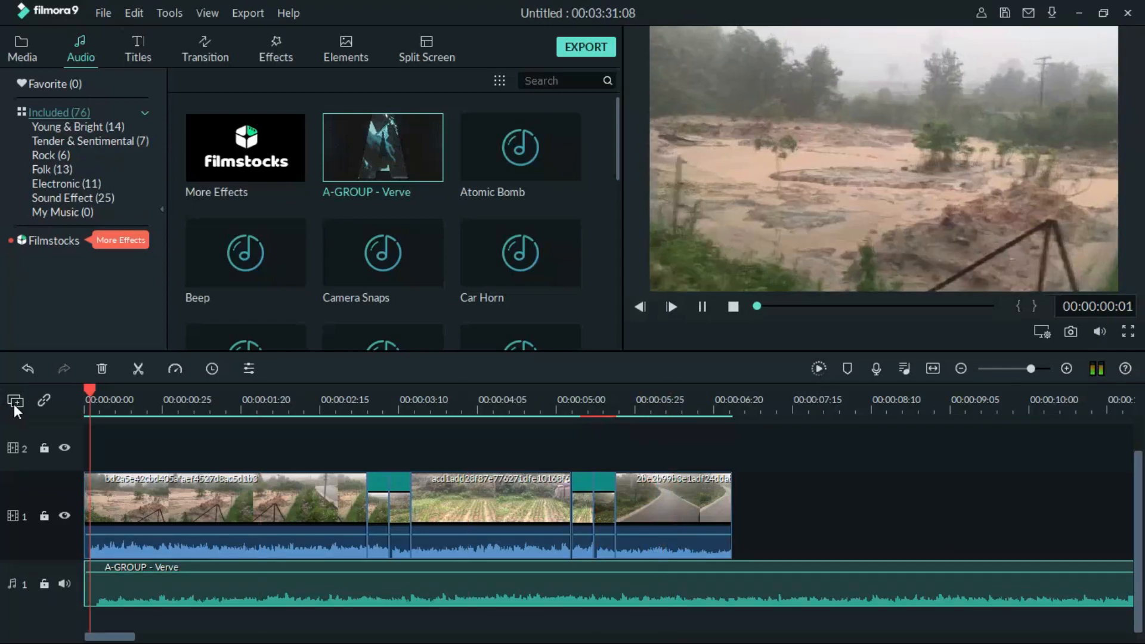
pyautogui.press('space')
# - Trim about 17 seconds off the beginning of the A-GROUP - Verve music and move it back to the timeline start
pyautogui.moveTo(90, 588); pyautogui.dragTo(1064, 619)
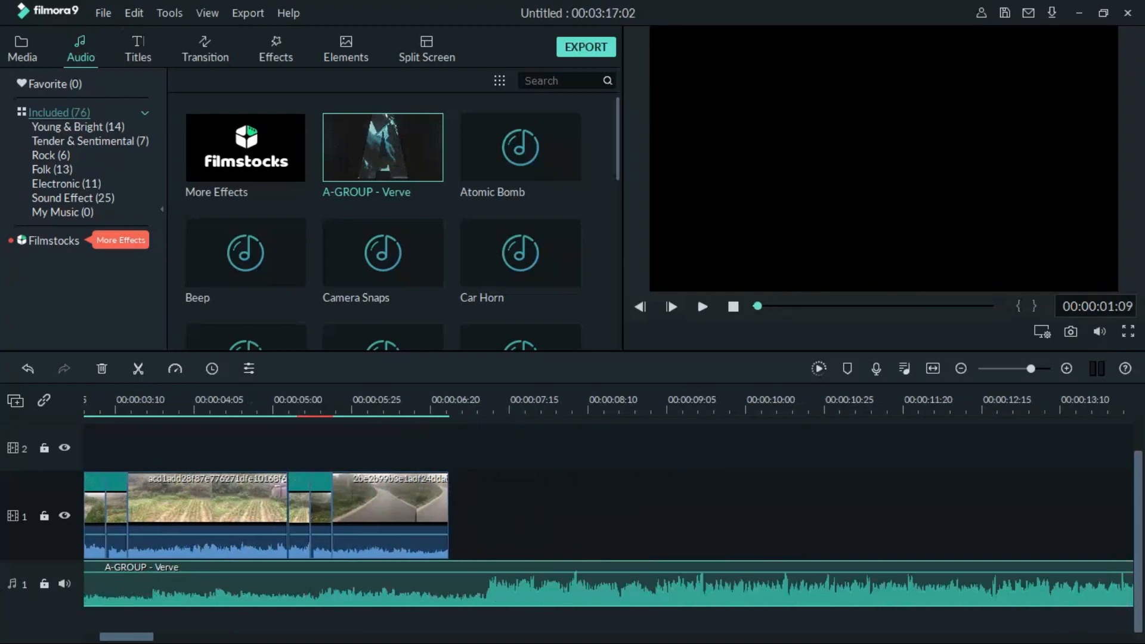
pyautogui.moveTo(588, 586); pyautogui.dragTo(1, 591)
pyautogui.moveTo(121, 638); pyautogui.dragTo(108, 637)
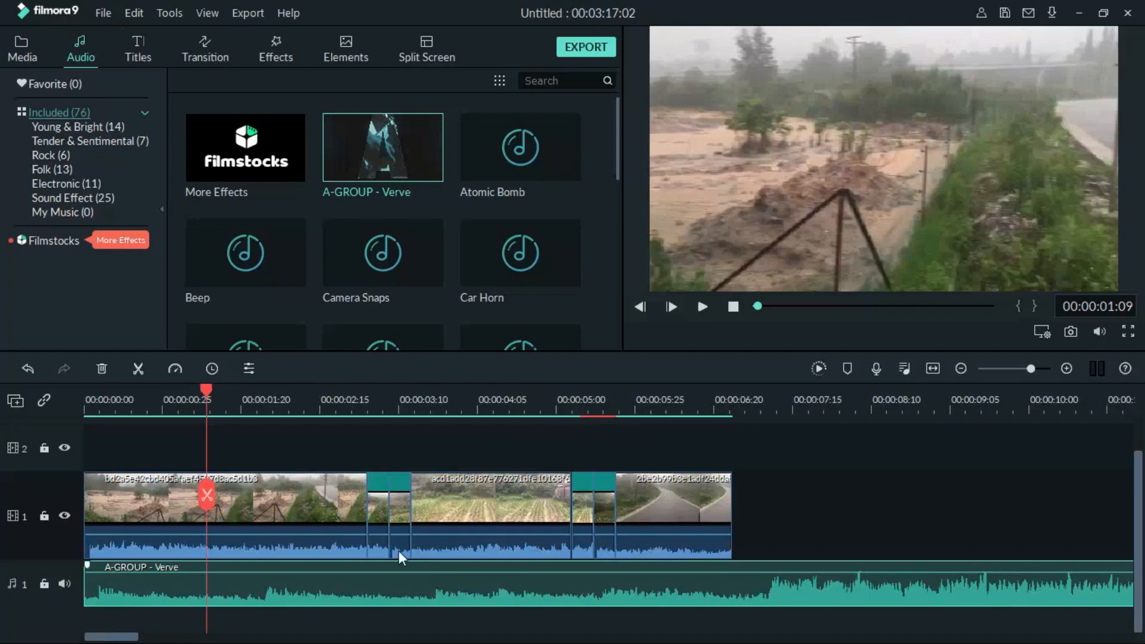
pyautogui.moveTo(88, 592); pyautogui.dragTo(330, 593)
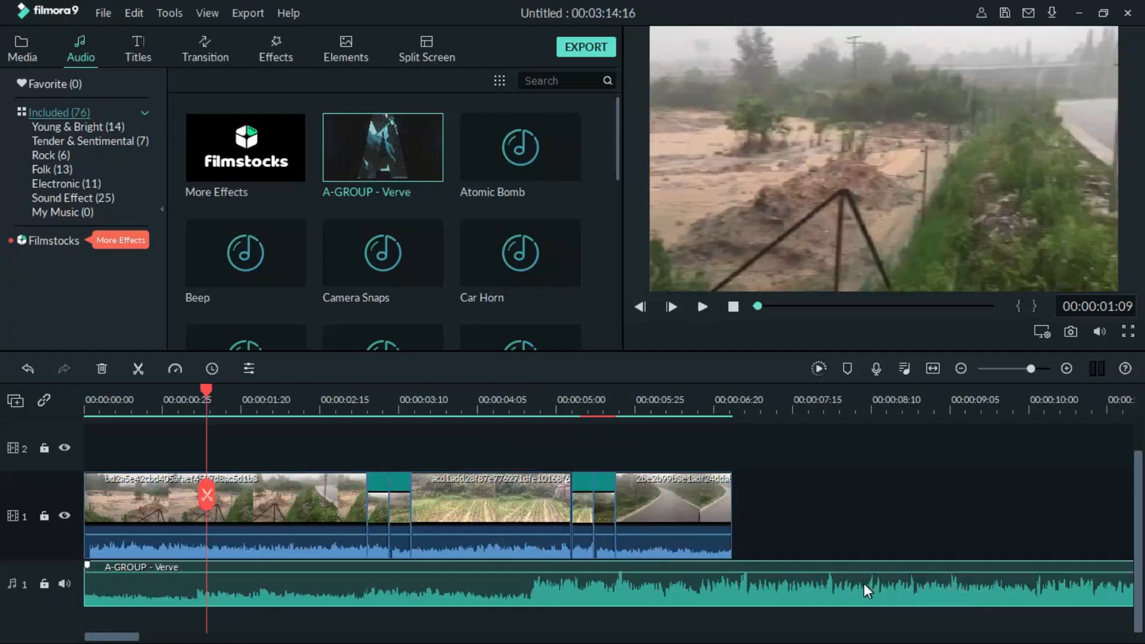
pyautogui.moveTo(864, 584); pyautogui.dragTo(643, 596)
# - Trim the music's beginning further so its loud section falls on the first speed transition, with the music starting at 00:00:00:00
pyautogui.moveTo(445, 596); pyautogui.dragTo(441, 596)
pyautogui.moveTo(82, 590); pyautogui.dragTo(185, 593)
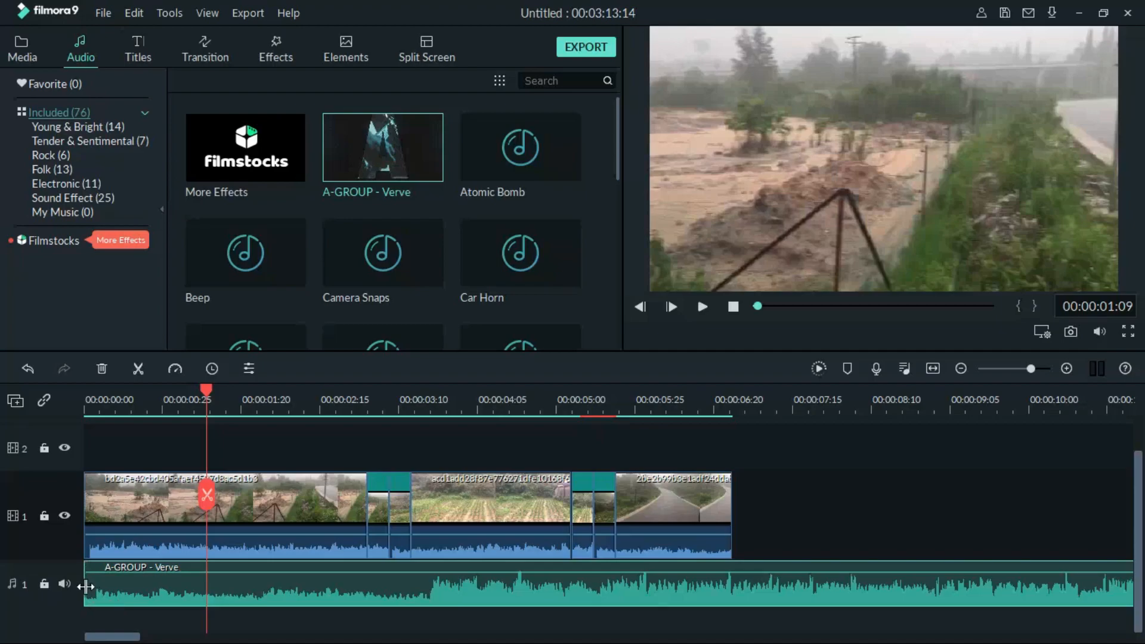
pyautogui.moveTo(85, 587); pyautogui.dragTo(291, 585)
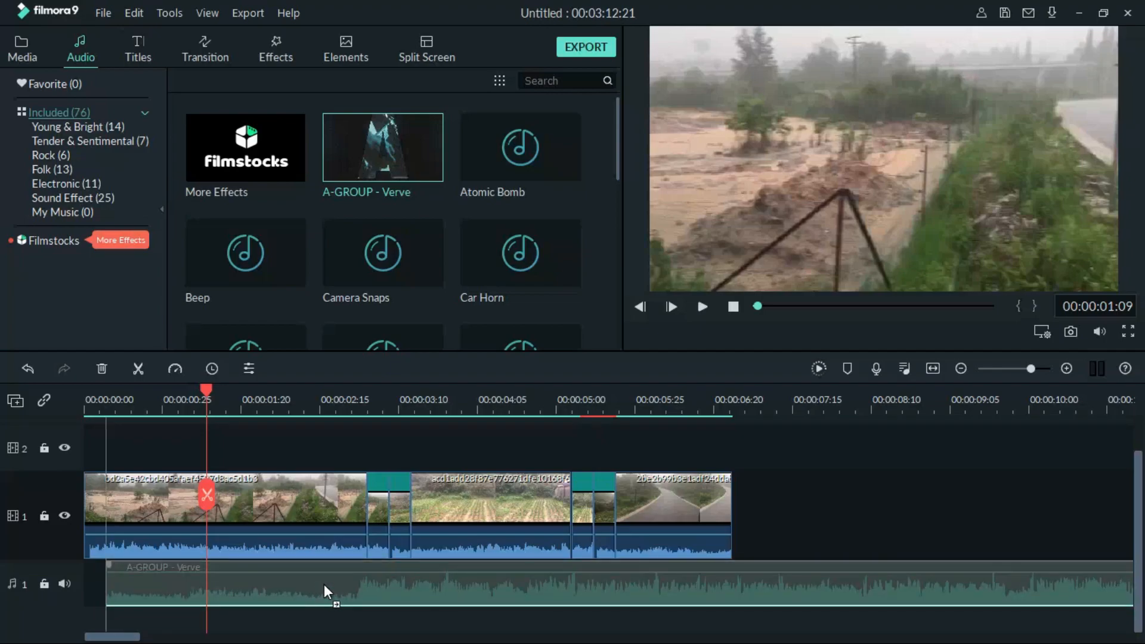
pyautogui.moveTo(326, 588); pyautogui.dragTo(323, 588)
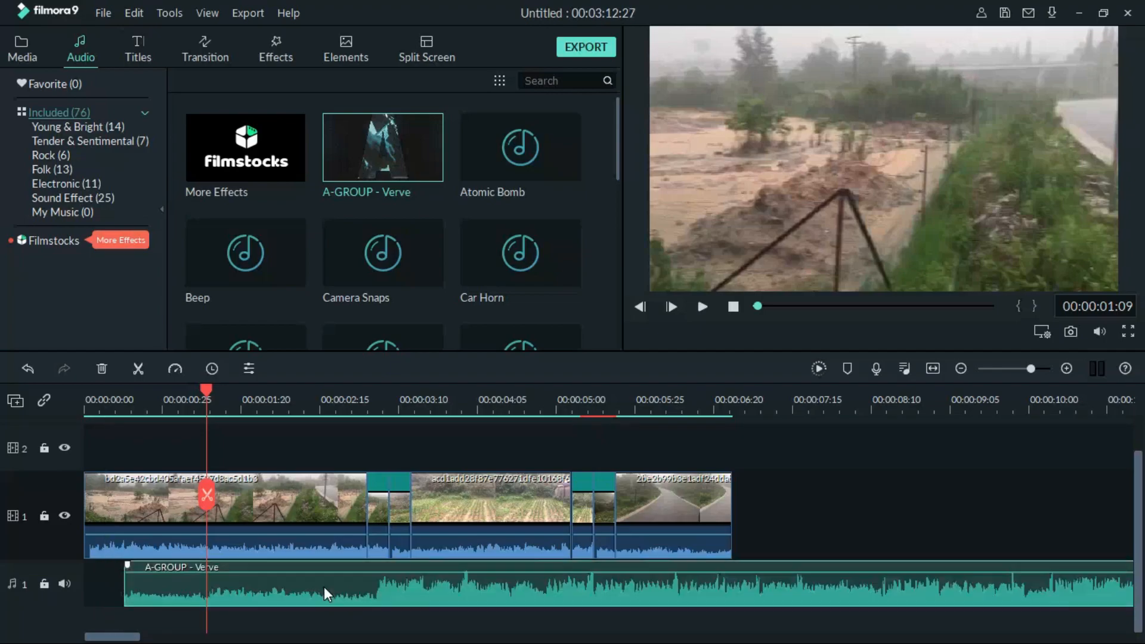
pyautogui.moveTo(125, 590); pyautogui.dragTo(70, 590)
pyautogui.moveTo(284, 592); pyautogui.dragTo(229, 592)
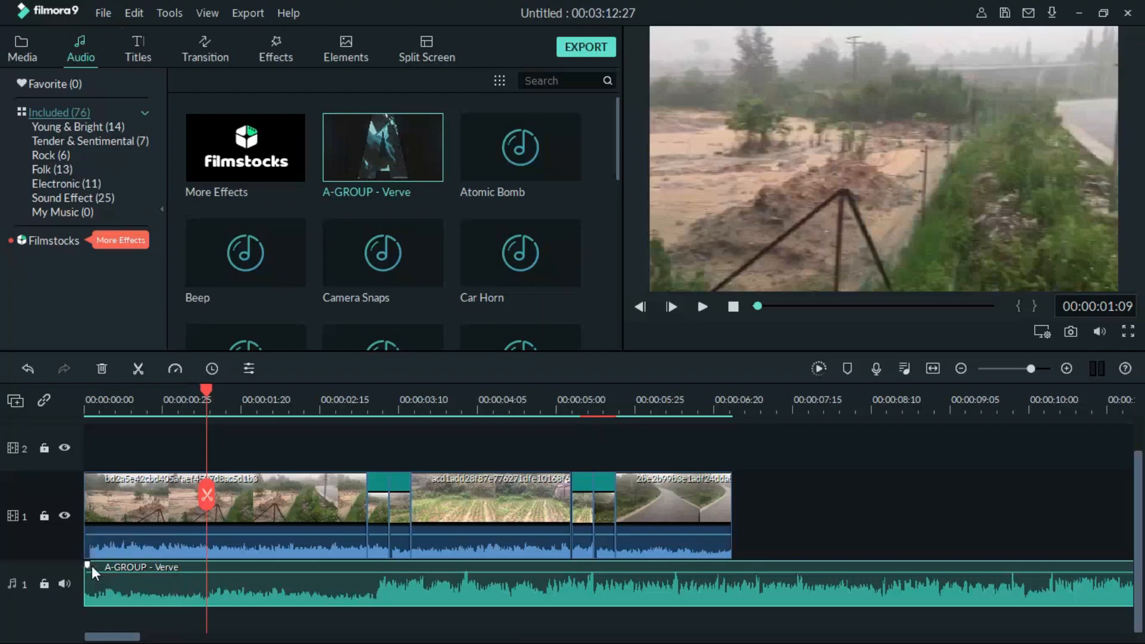
# - Add a short fade-in to the beginning of the music and play the sequence from the start
pyautogui.moveTo(90, 566); pyautogui.dragTo(127, 566)
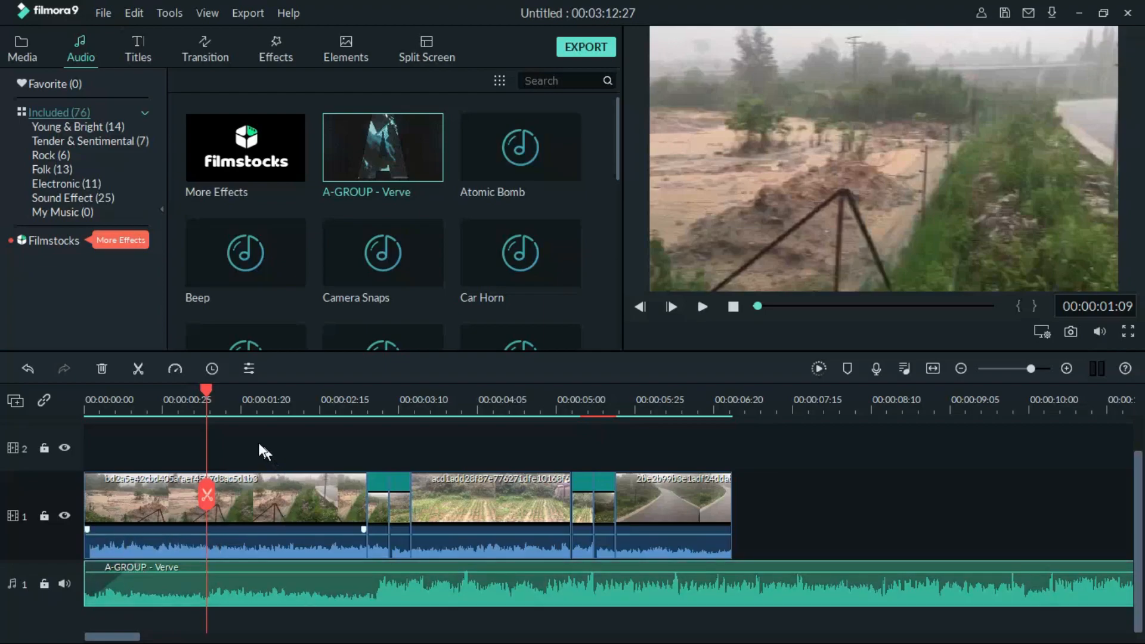
pyautogui.moveTo(205, 389); pyautogui.dragTo(1, 425)
pyautogui.press('space')
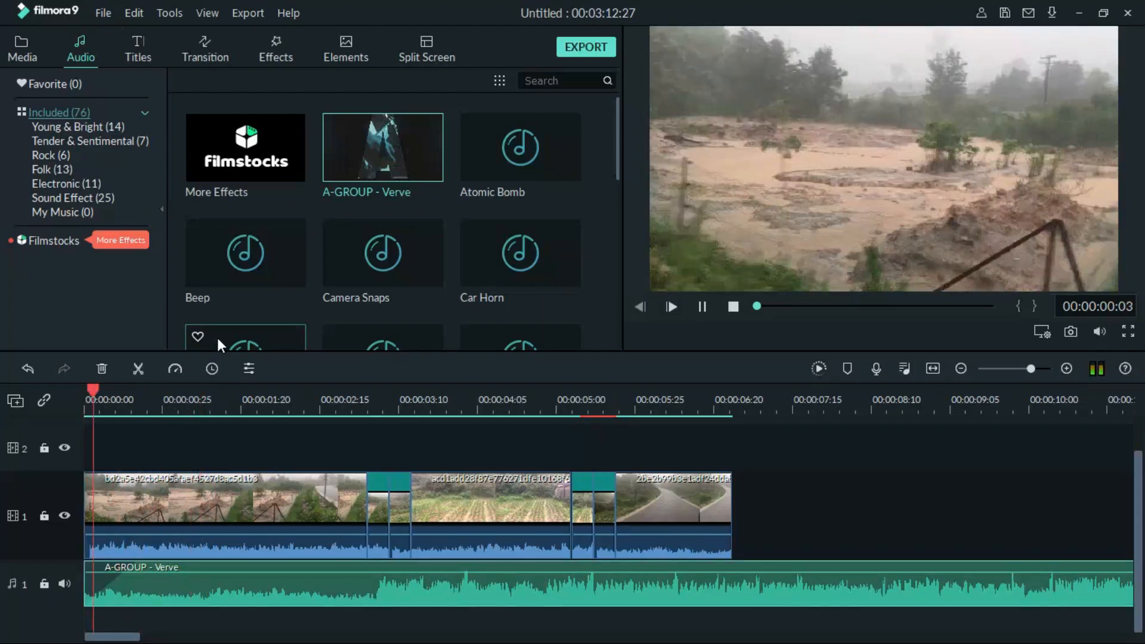